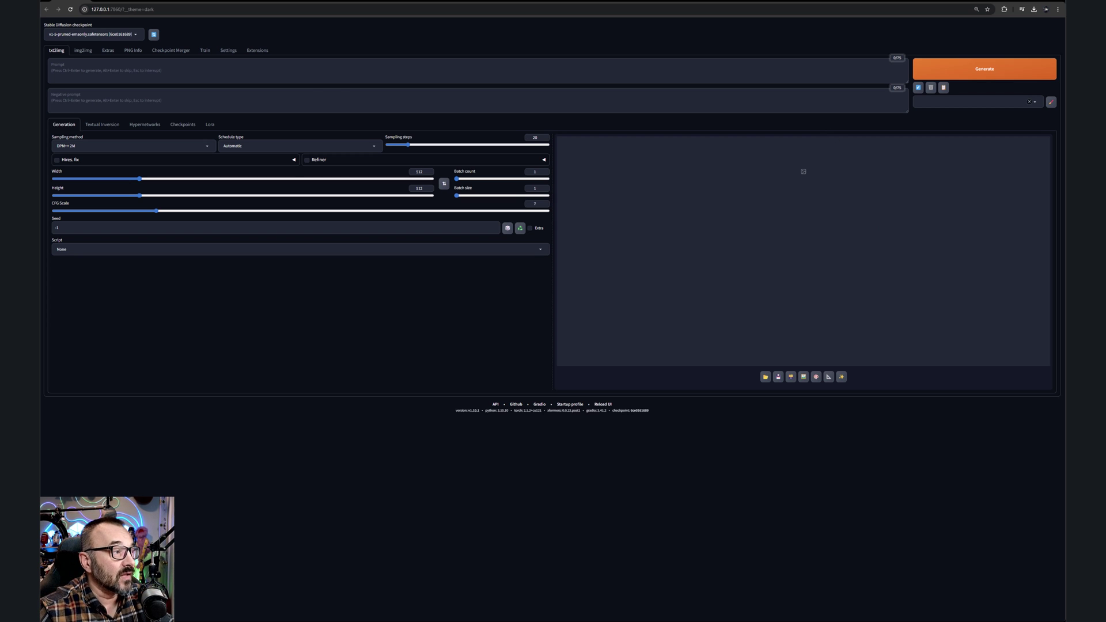
Read the features and installation sections in the README of the AUTOMATIC1111 stable-diffusion-webui repository on GitHub
left_click(183, 1)
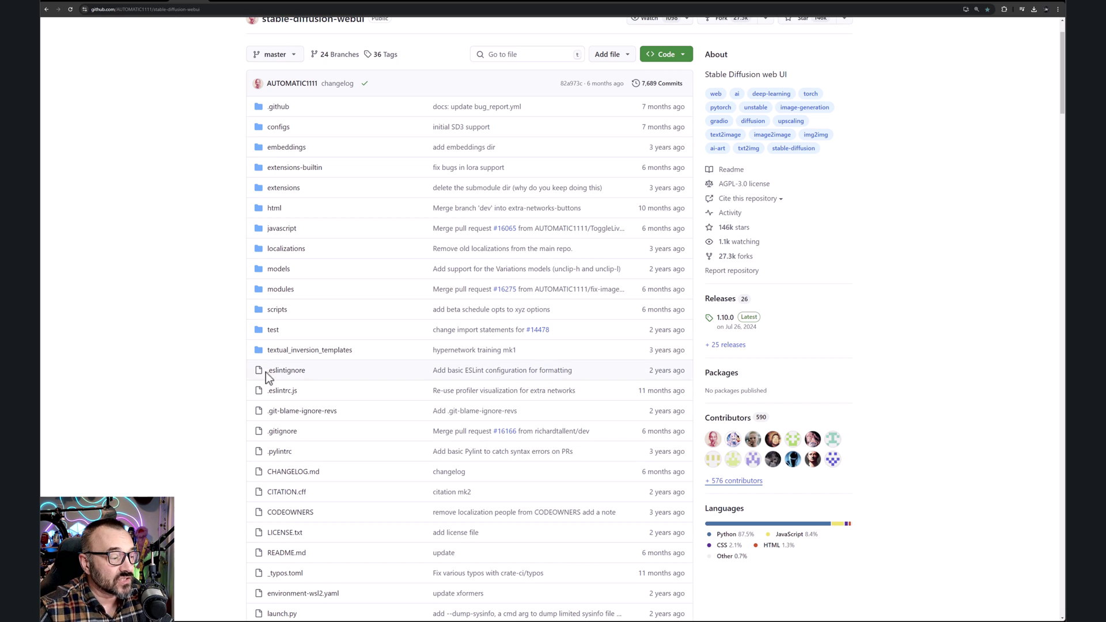
scroll(216, 409, "down", 10)
scroll(218, 412, "down", 16)
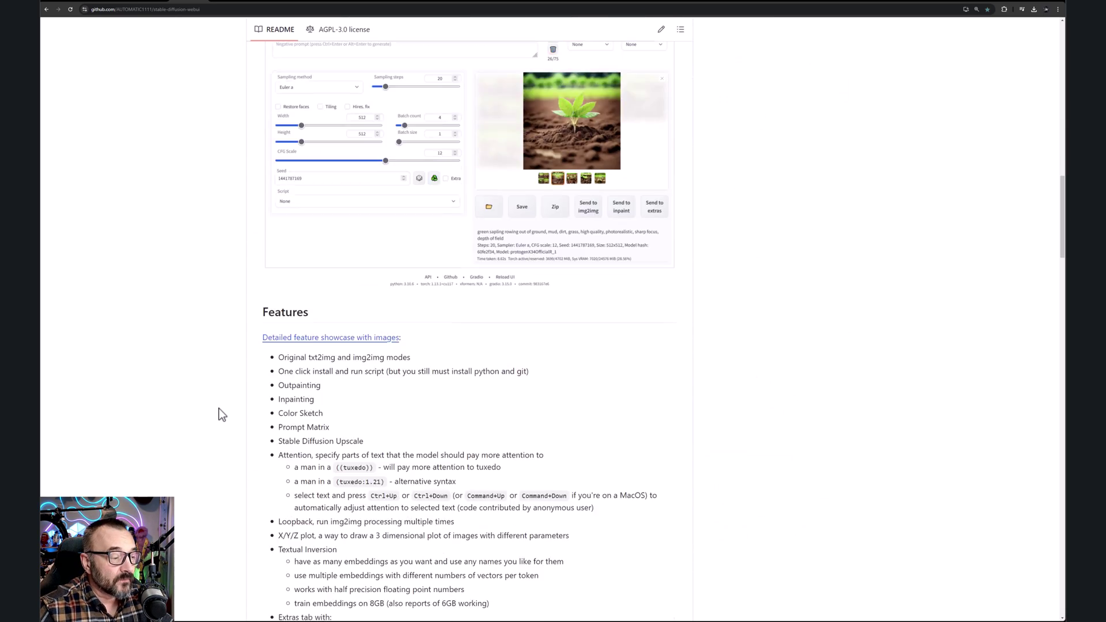
scroll(219, 410, "down", 15)
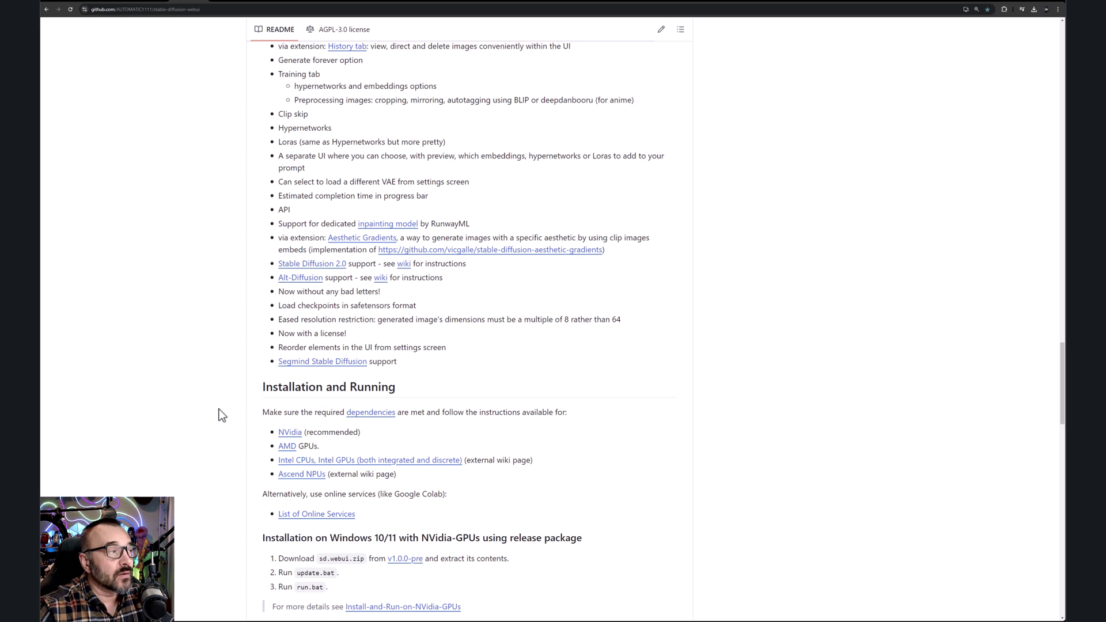
scroll(184, 135, "up", 4)
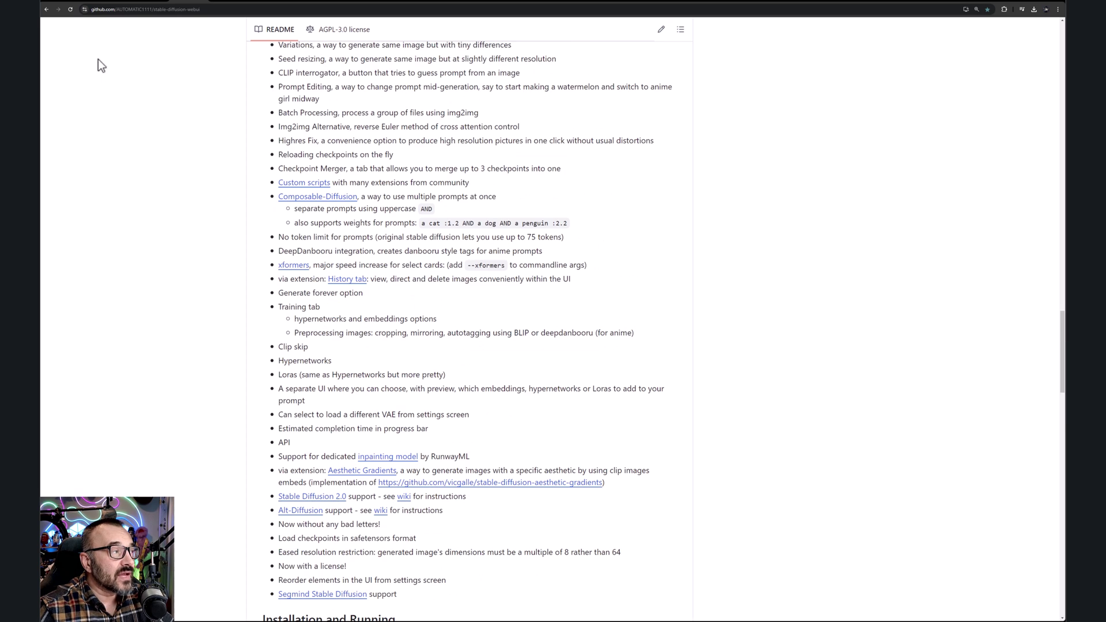
View the sd_dreambooth_extension repository on GitHub and return to the Stable Diffusion web UI
left_click(73, 3)
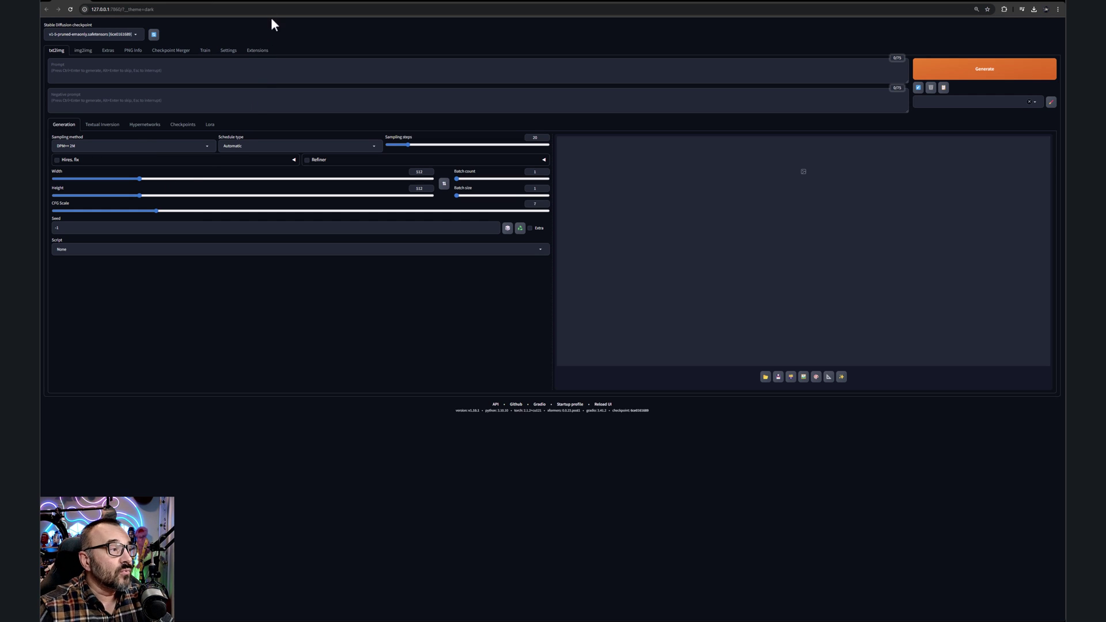
left_click(229, 3)
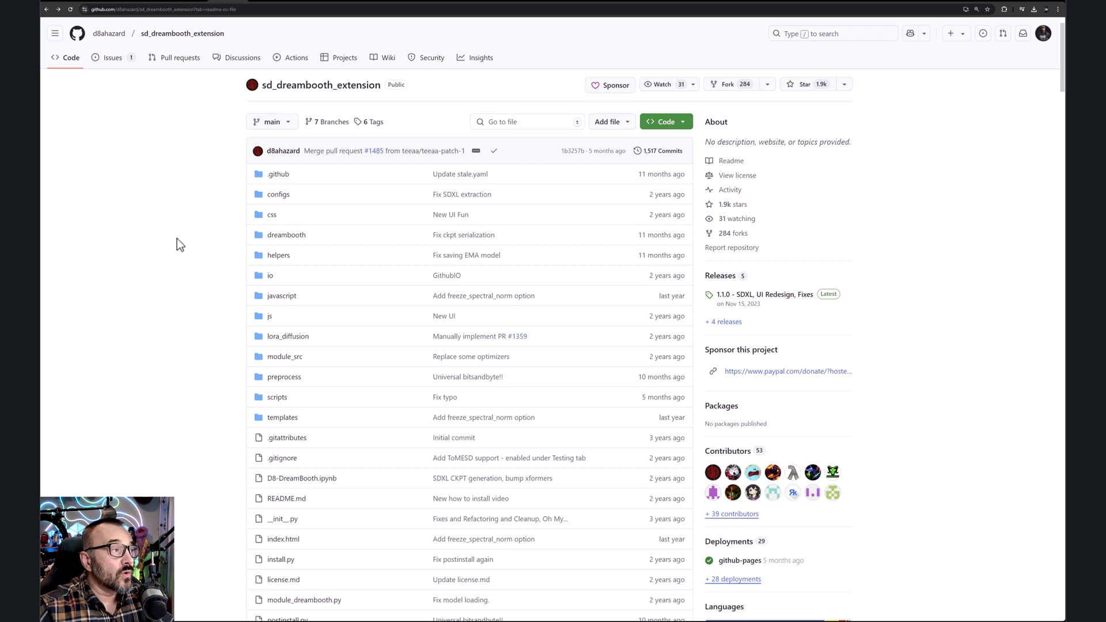
left_click(73, 5)
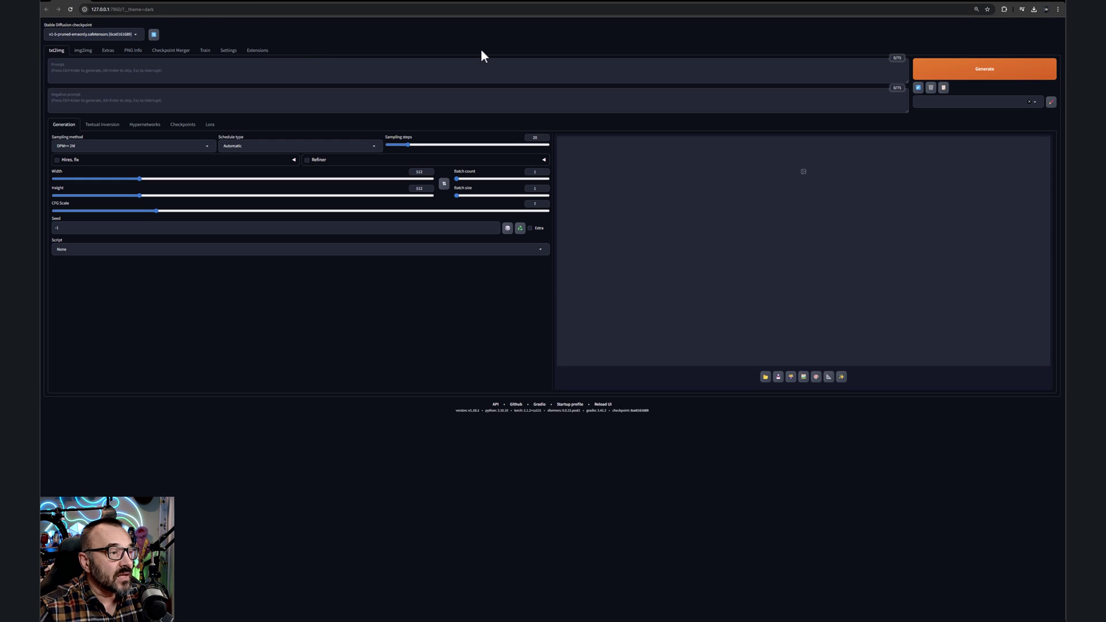
Search the web UI's available extensions for "dream" with already installed extensions included in the results
left_click(257, 51)
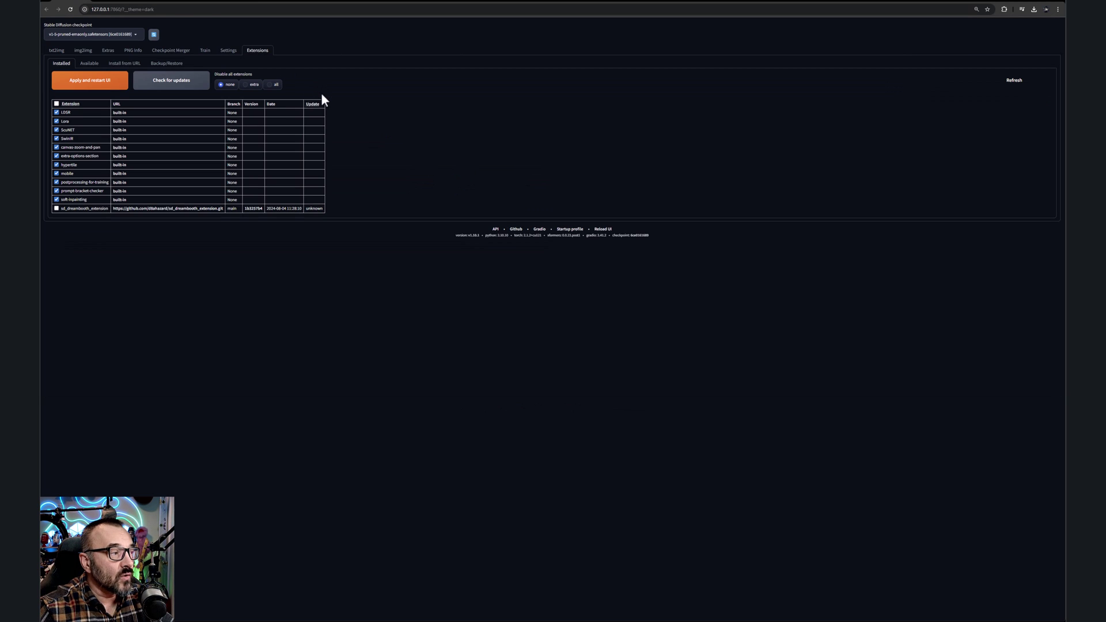
left_click(87, 62)
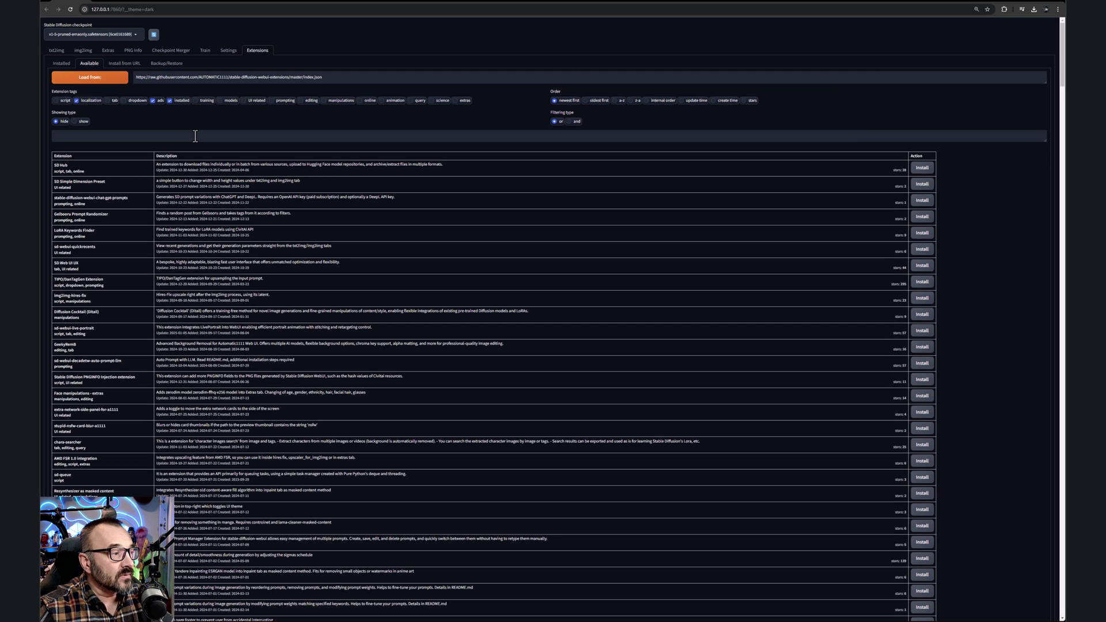
left_click(195, 136)
type("dream")
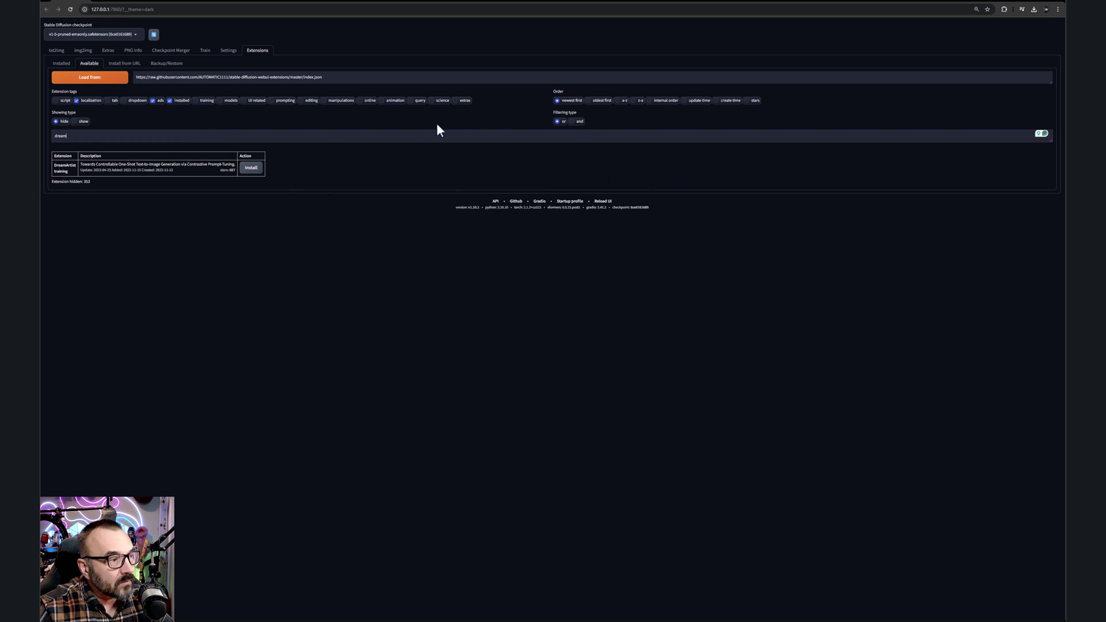
left_click(169, 101)
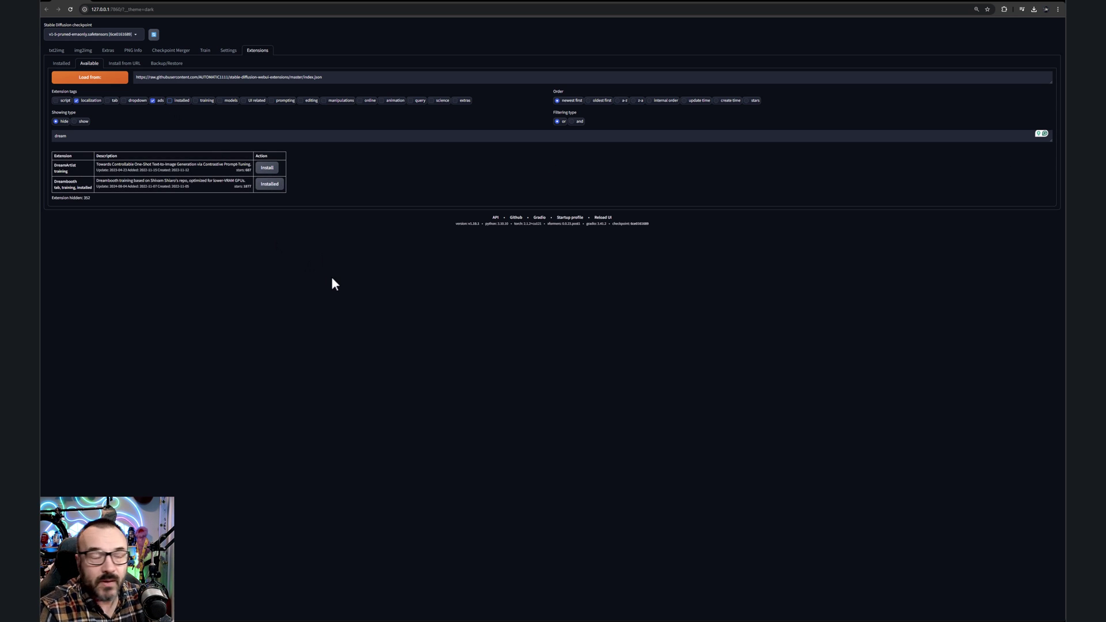
Check the web UI's installed extensions and revisit the sd_dreambooth_extension repository's file list
left_click(58, 67)
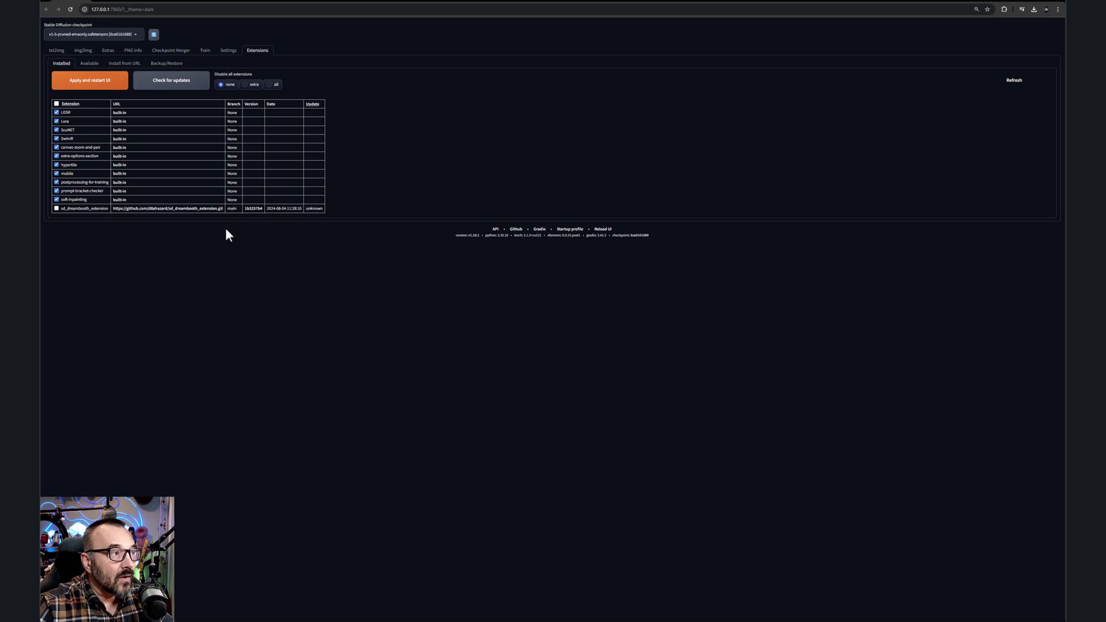
left_click(223, 3)
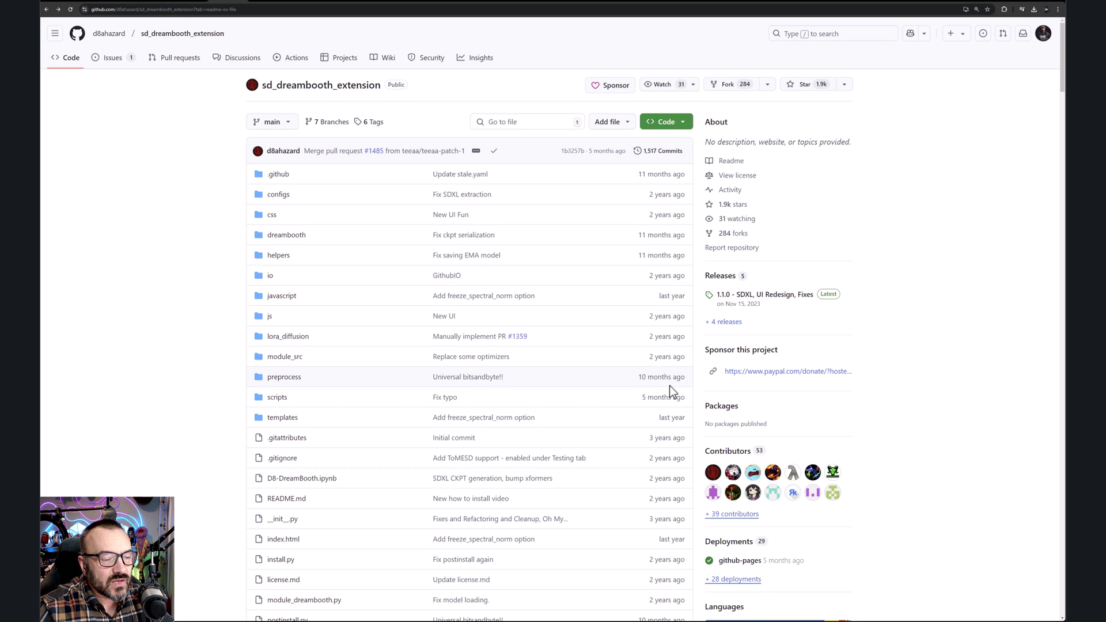
scroll(670, 386, "down", 1)
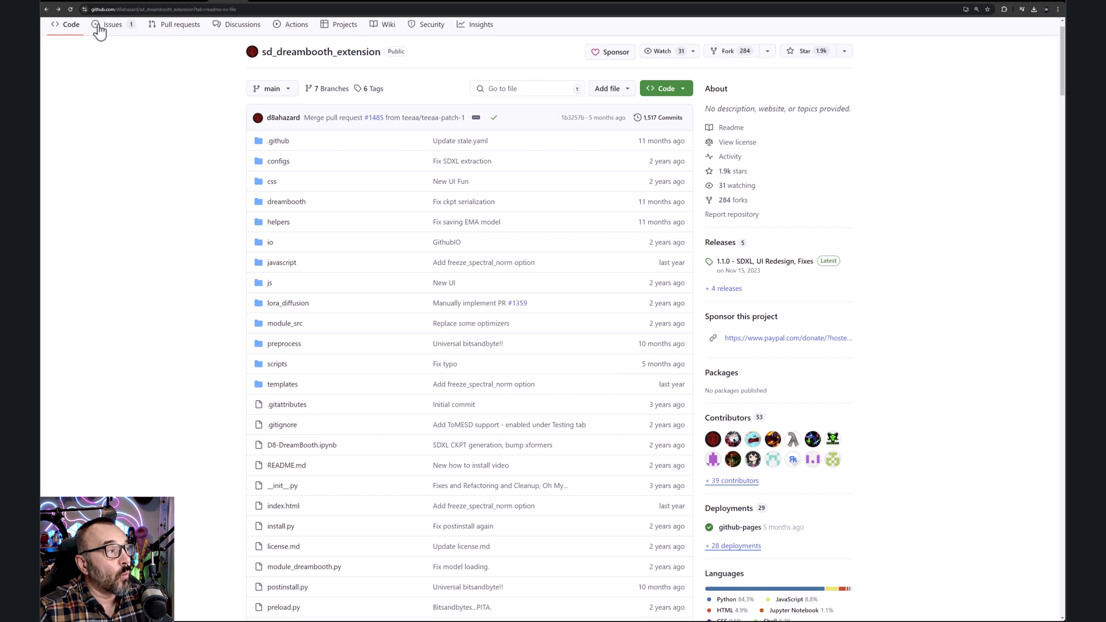
Read the OneTrainer repository's README on GitHub from its features through its installation instructions
left_click(101, 3)
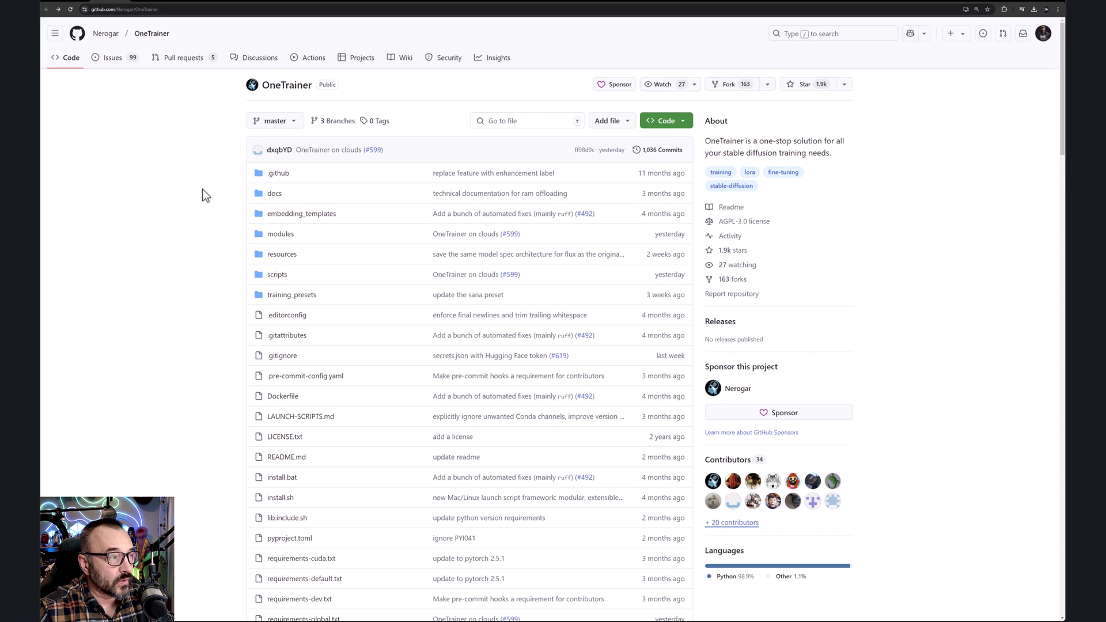
scroll(202, 189, "down", 2)
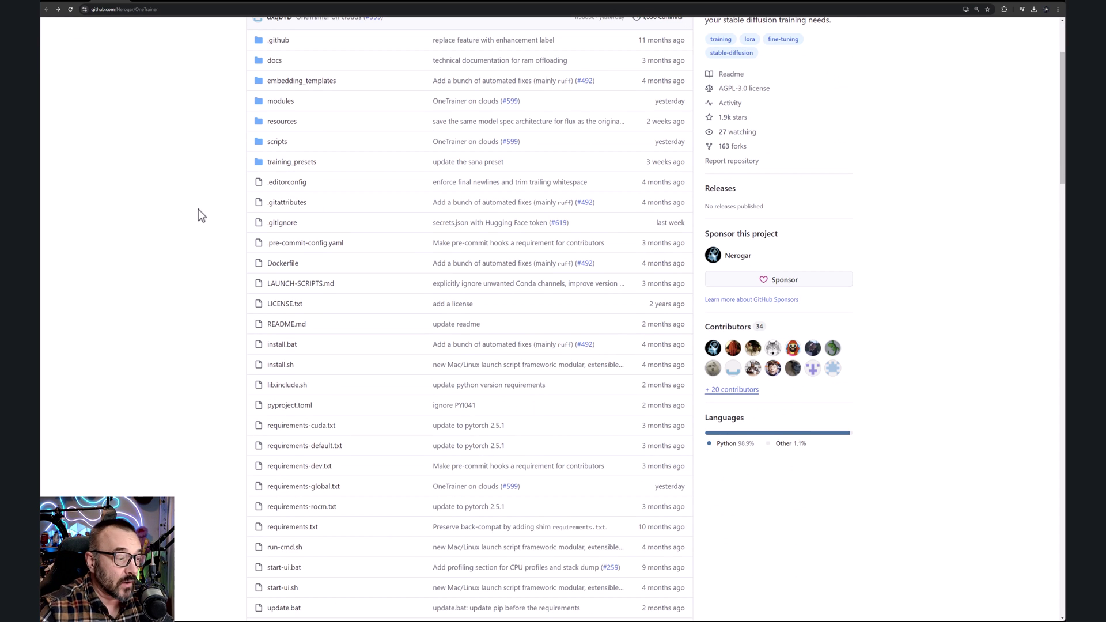
scroll(198, 209, "down", 10)
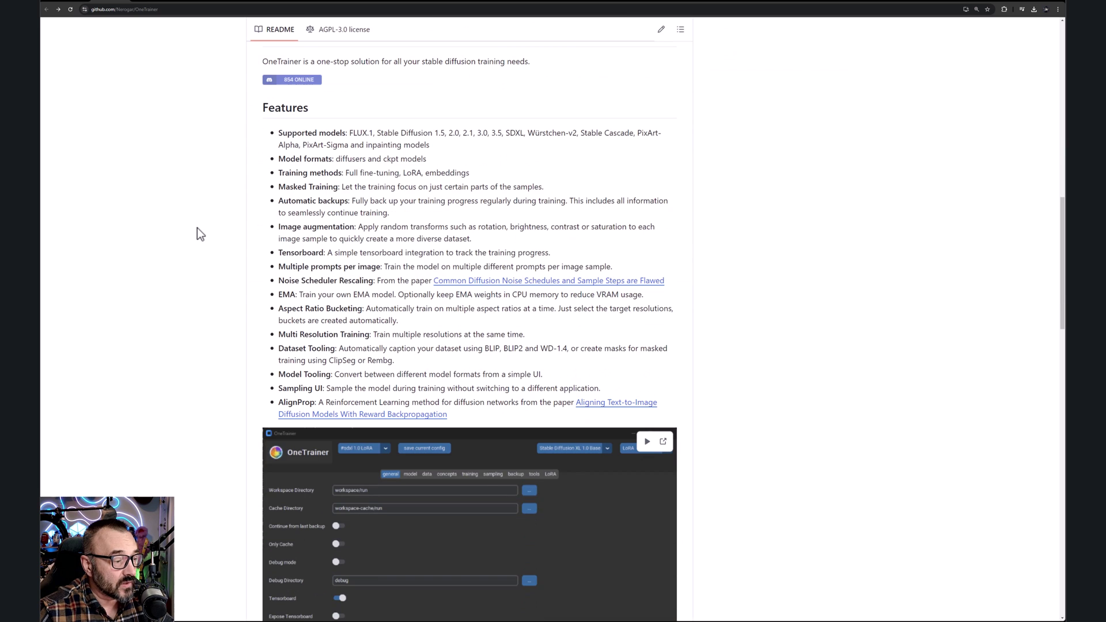
scroll(197, 231, "down", 10)
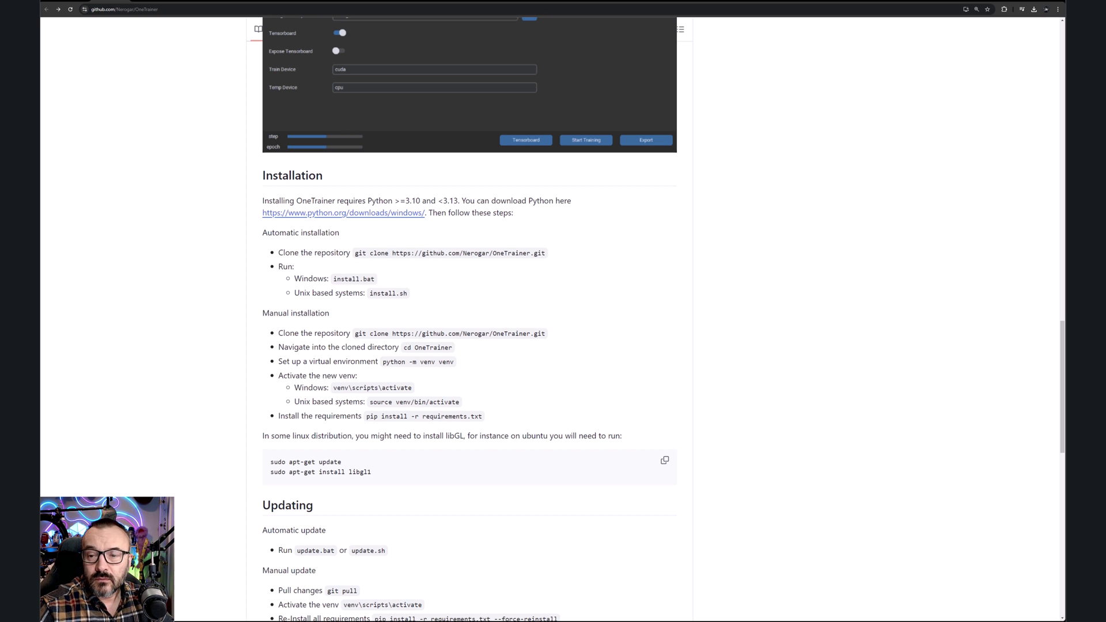
key("alt+Tab")
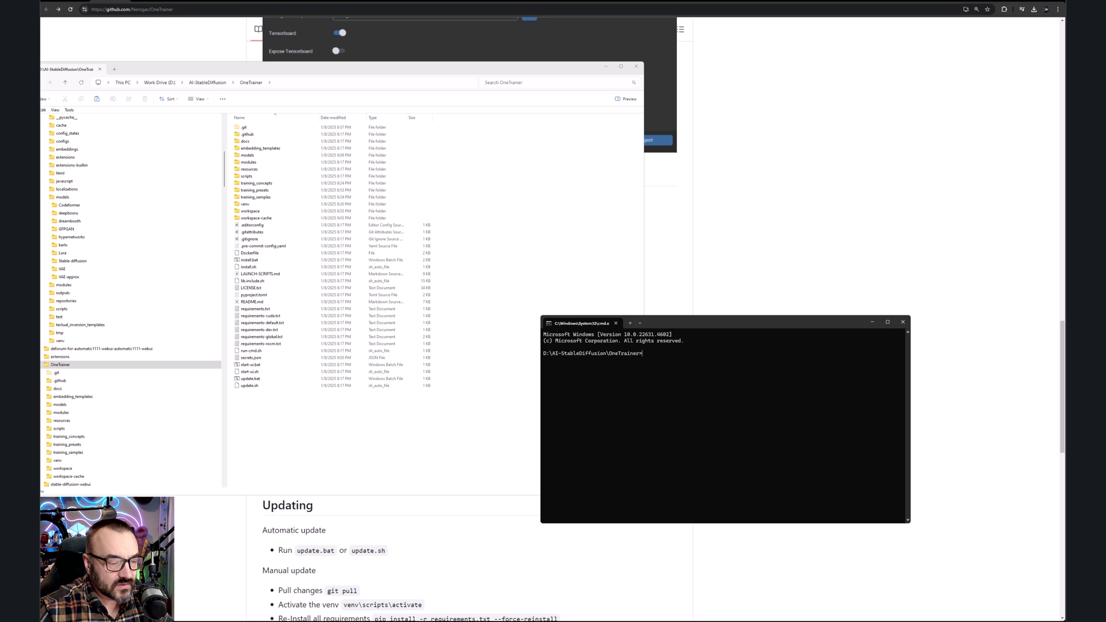
left_click(420, 533)
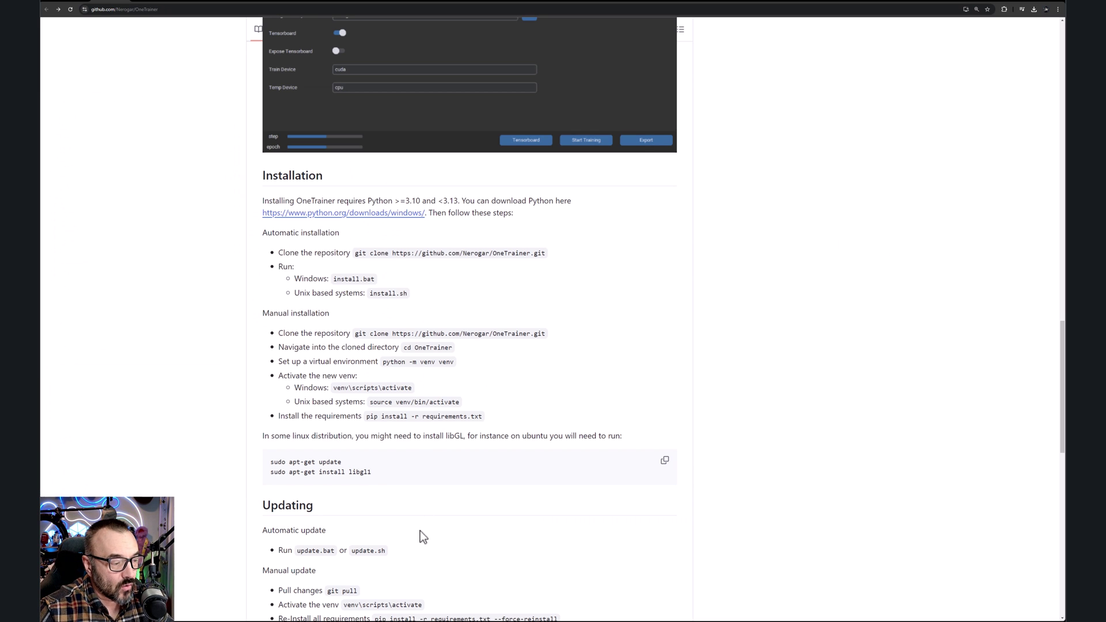
left_click_drag(545, 253, 352, 258)
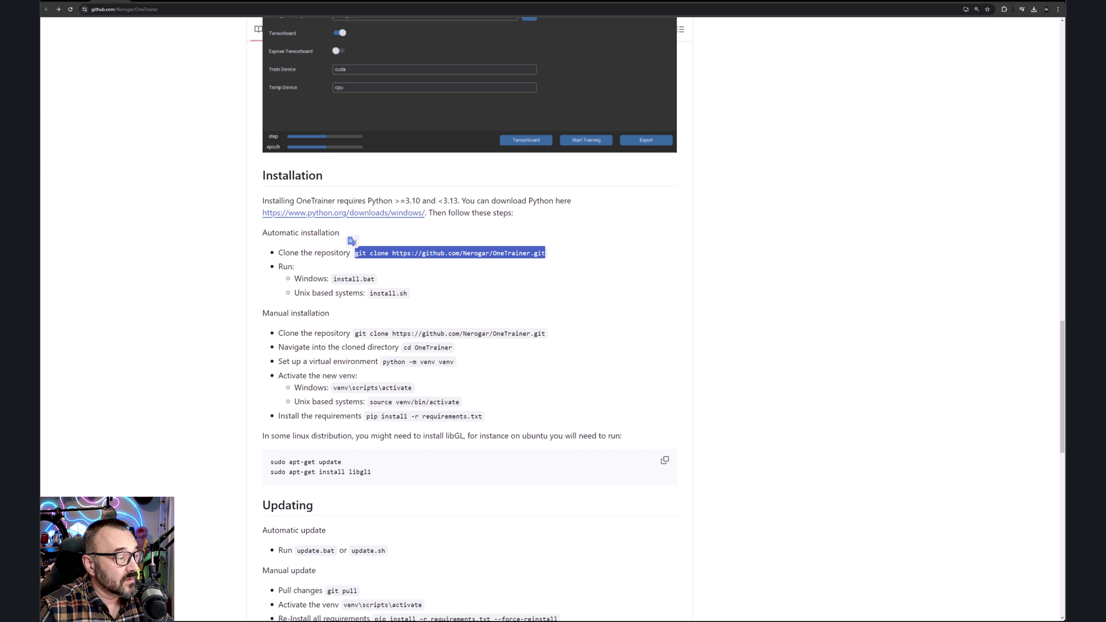
Switch to the OneTrainer folder in File Explorer, select install.bat, and bring up the OneTrainer window over the browser
key("alt+Tab")
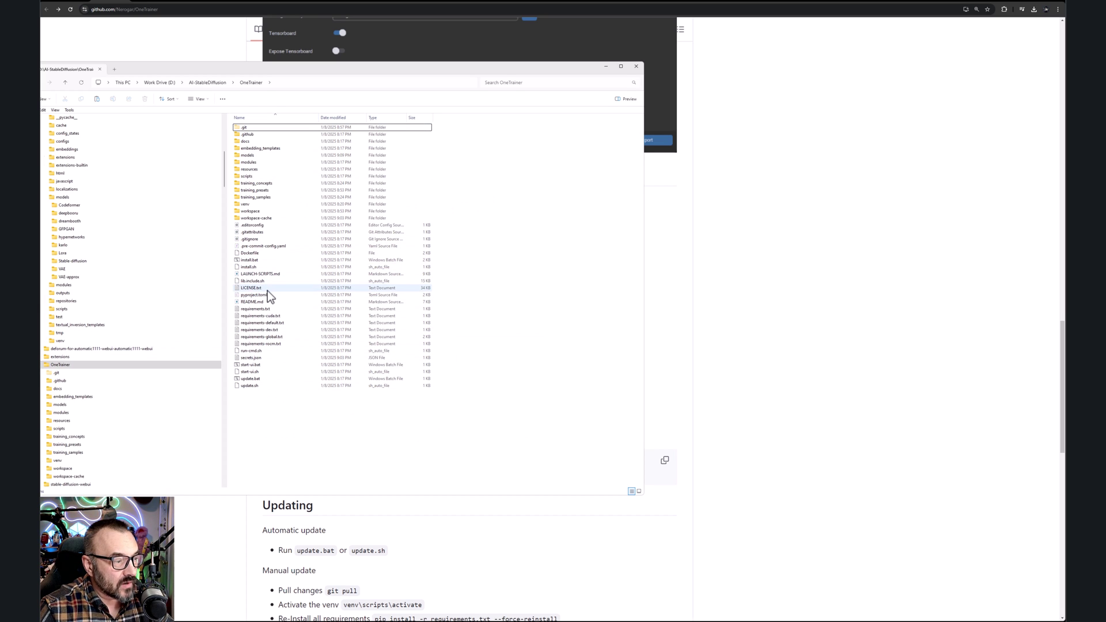
left_click(264, 261)
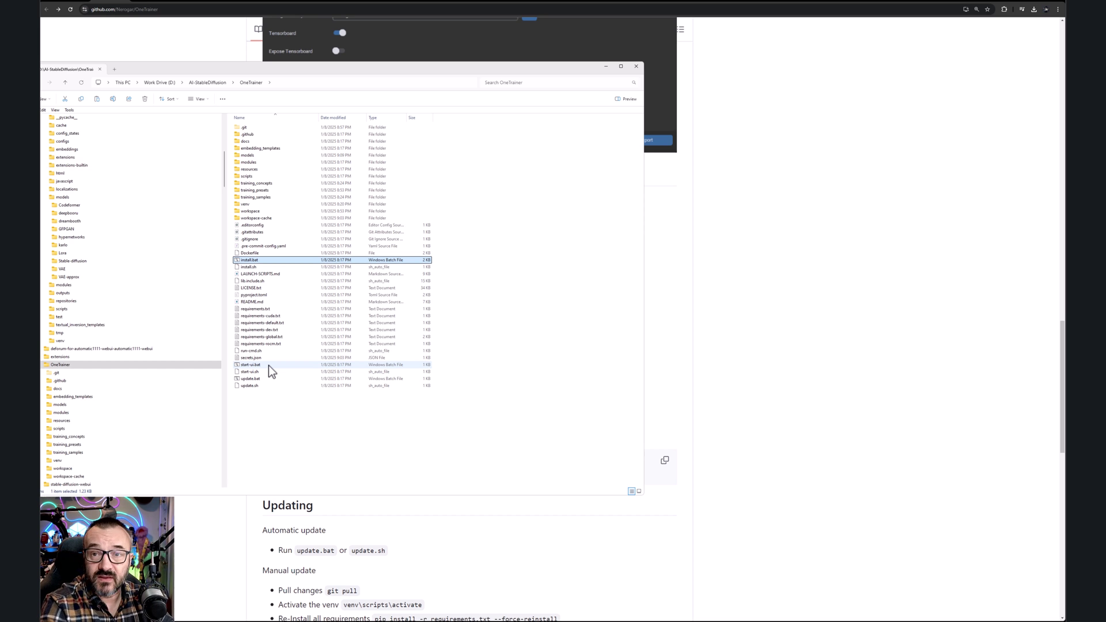
mouse_move(429, 134)
left_mouse_down()
mouse_move(530, 86)
mouse_move(534, 97)
left_mouse_up()
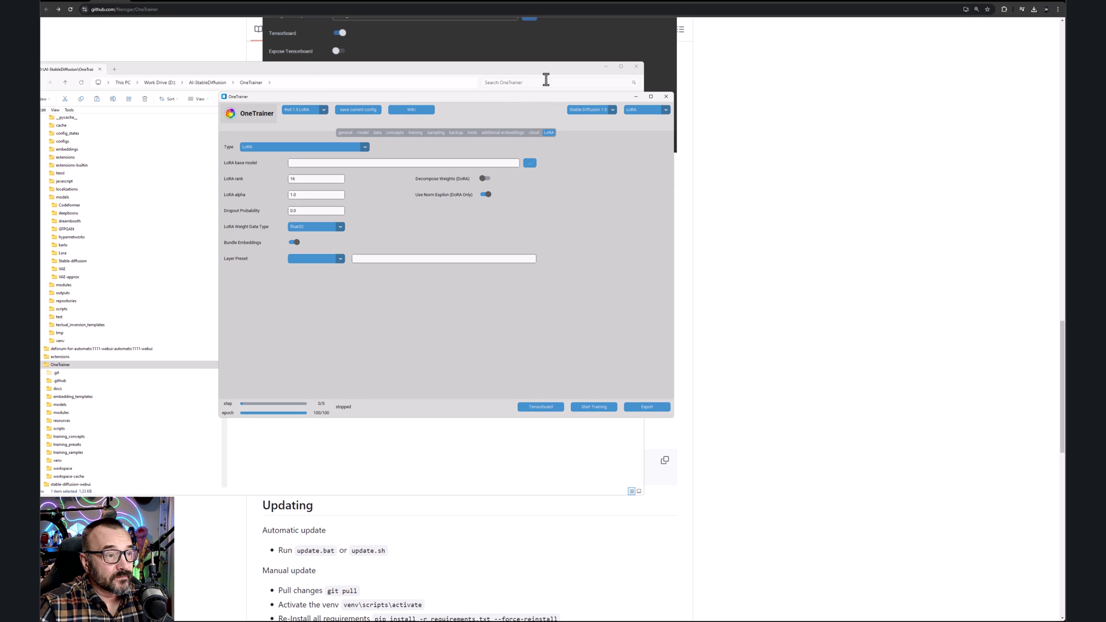
left_click(257, 71)
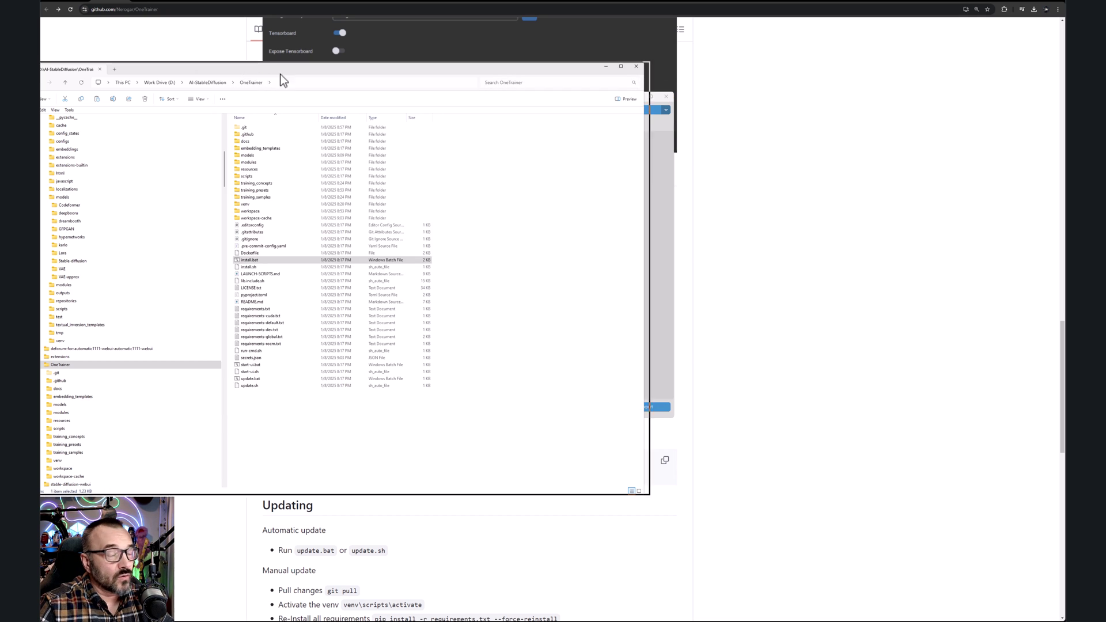
left_click(266, 85)
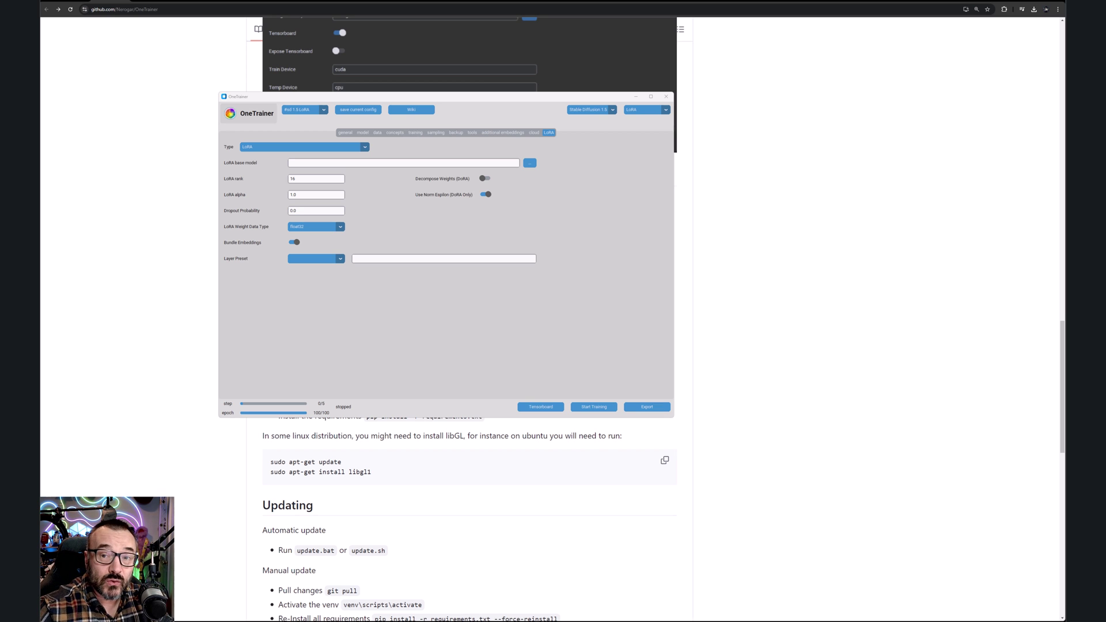
Look through OneTrainer's available base model types and its training presets, keeping the current selections
left_click(614, 110)
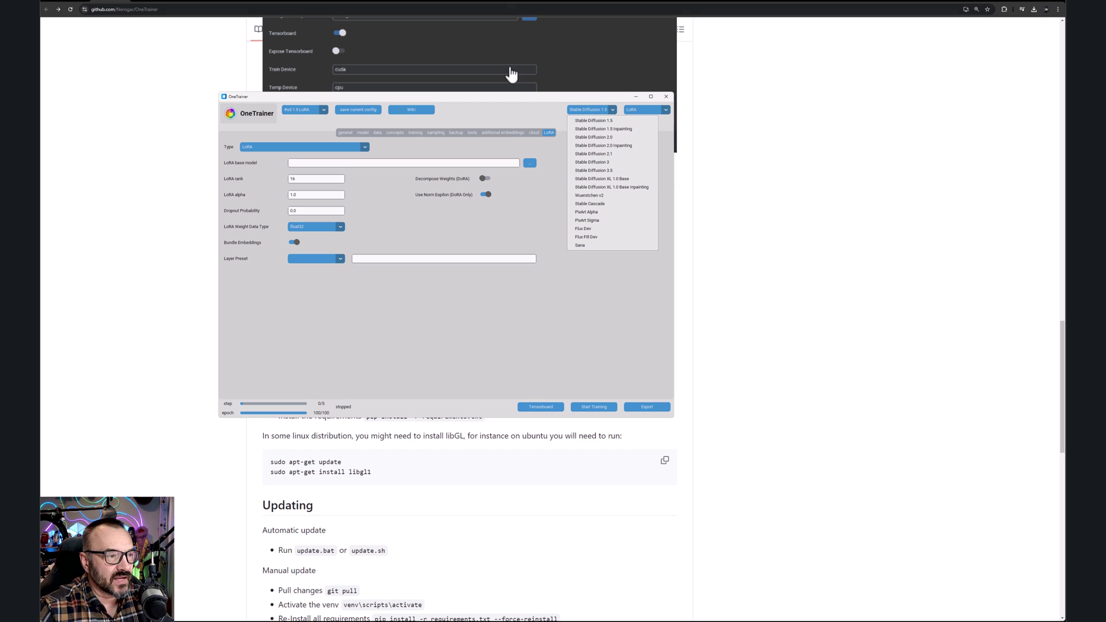
left_click(530, 106)
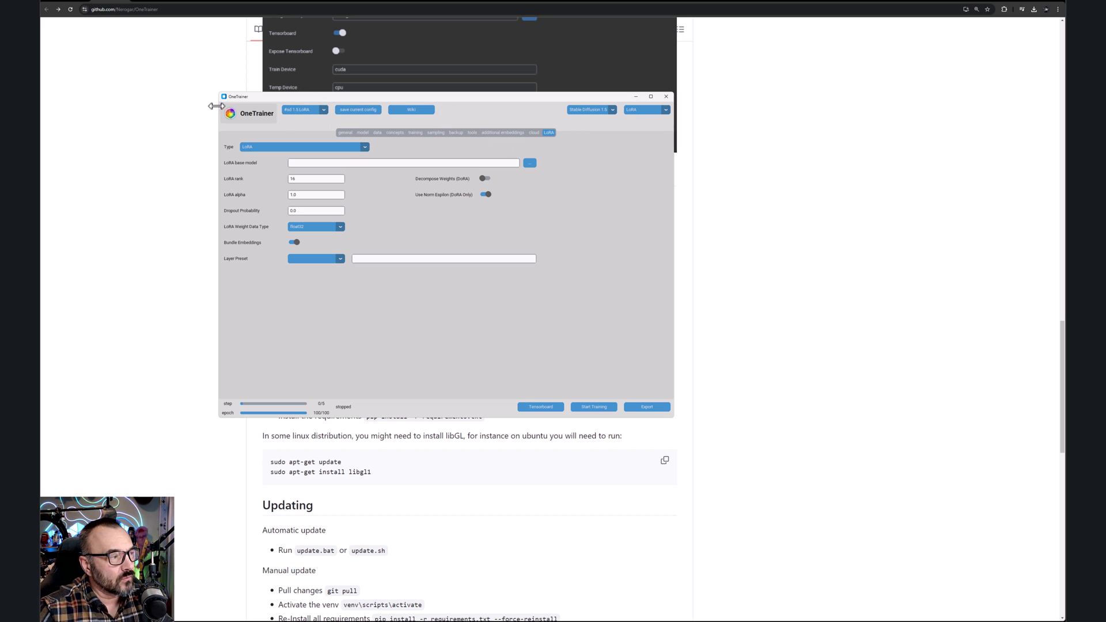
left_click(325, 109)
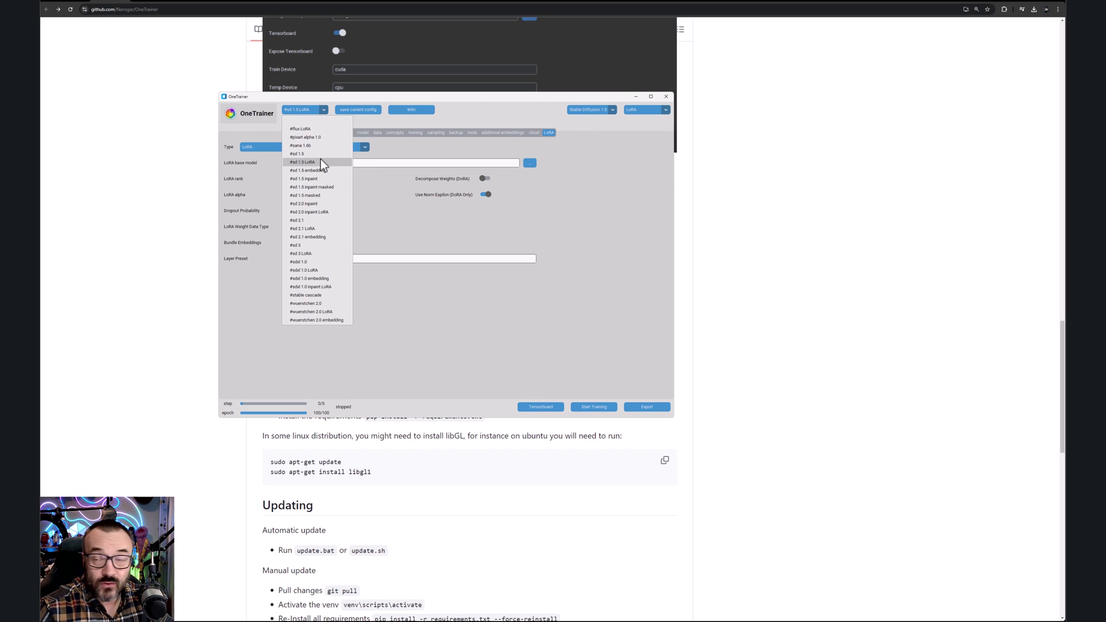
left_click(650, 245)
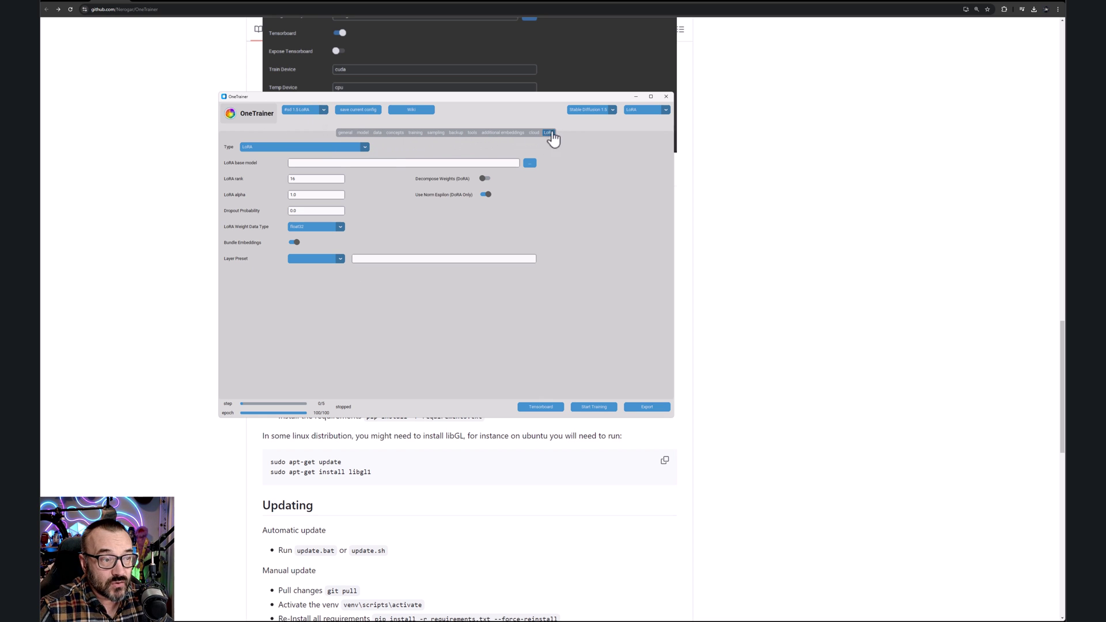
Examine OneTrainer's general, model and data settings, including the choices for the model's output format
left_click(343, 134)
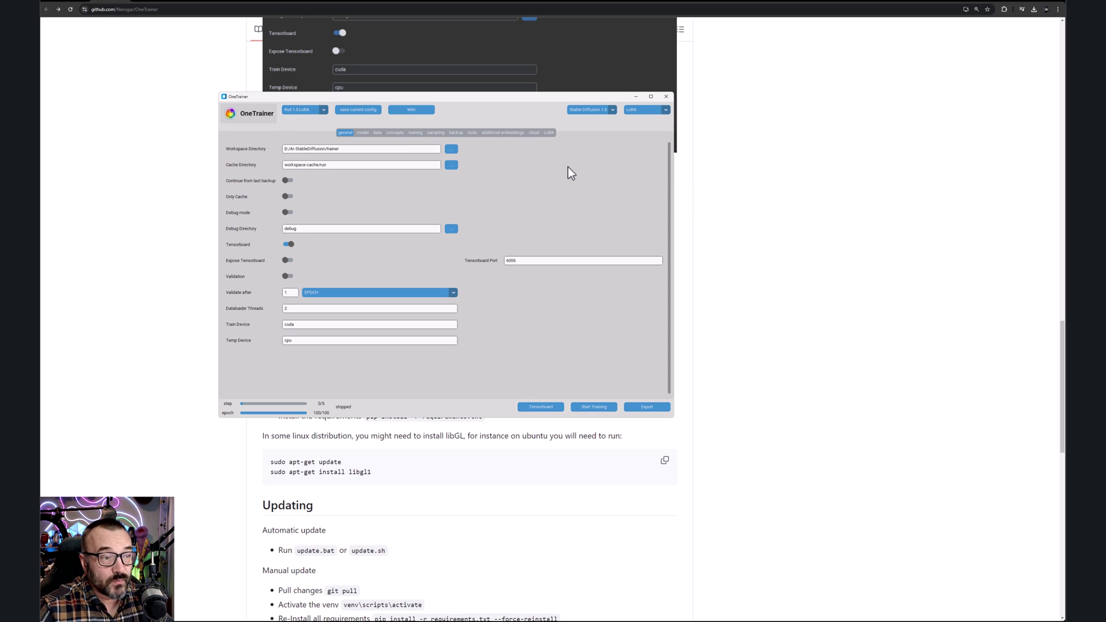
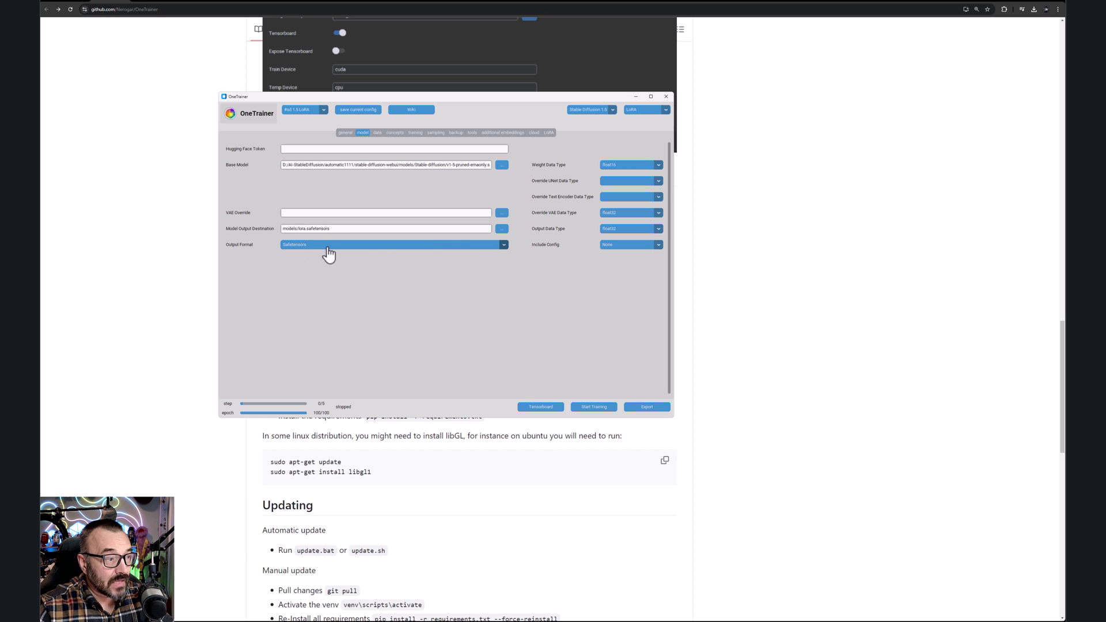
left_click(328, 253)
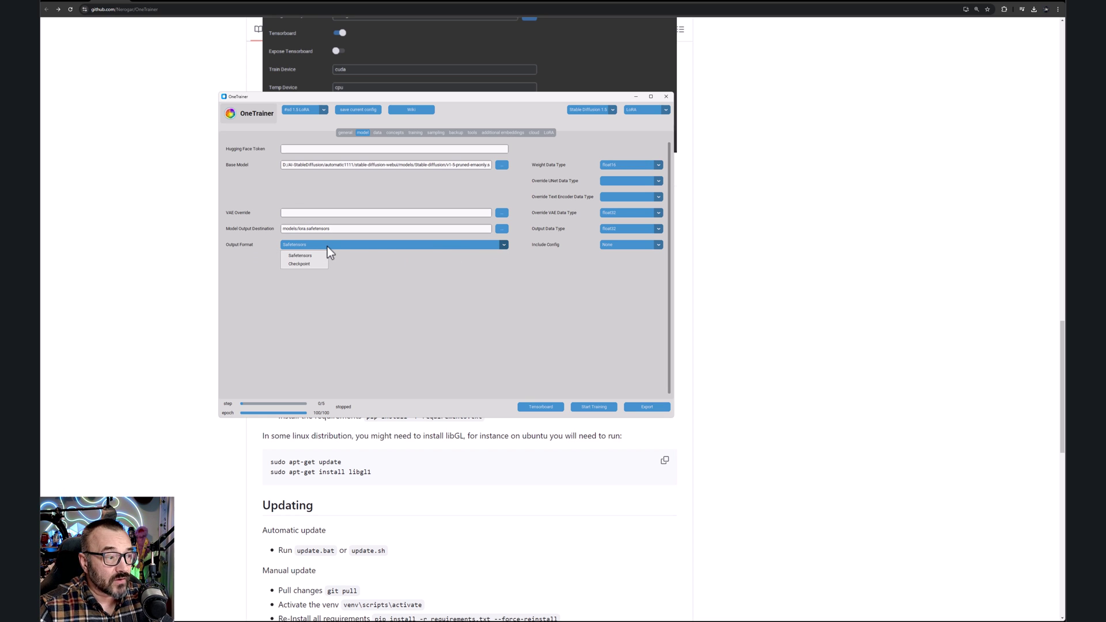
left_click(496, 302)
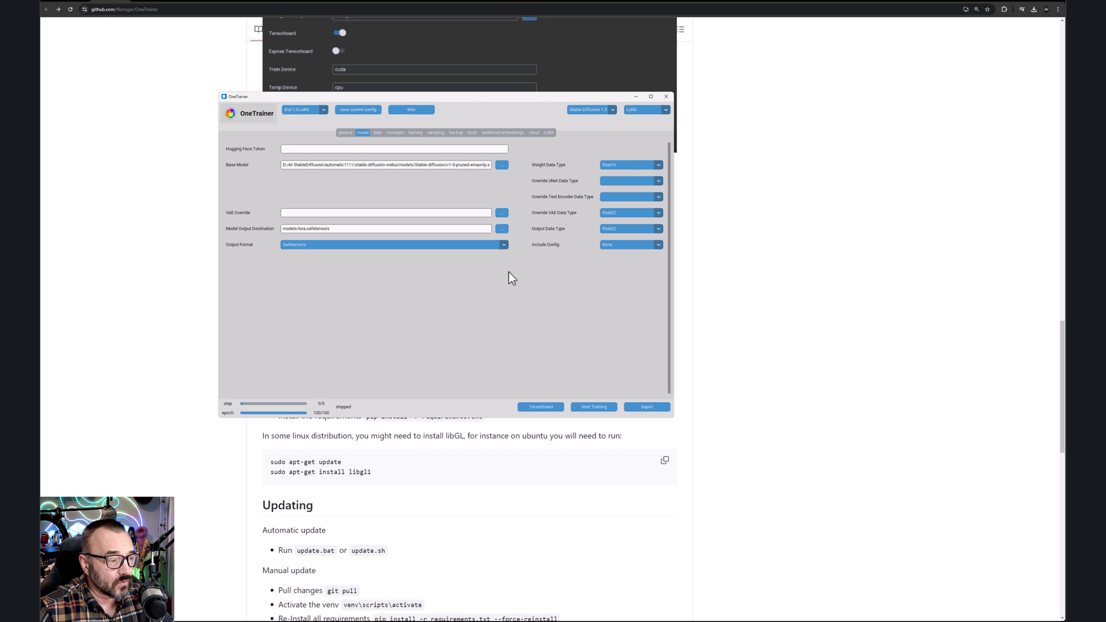
left_click(380, 133)
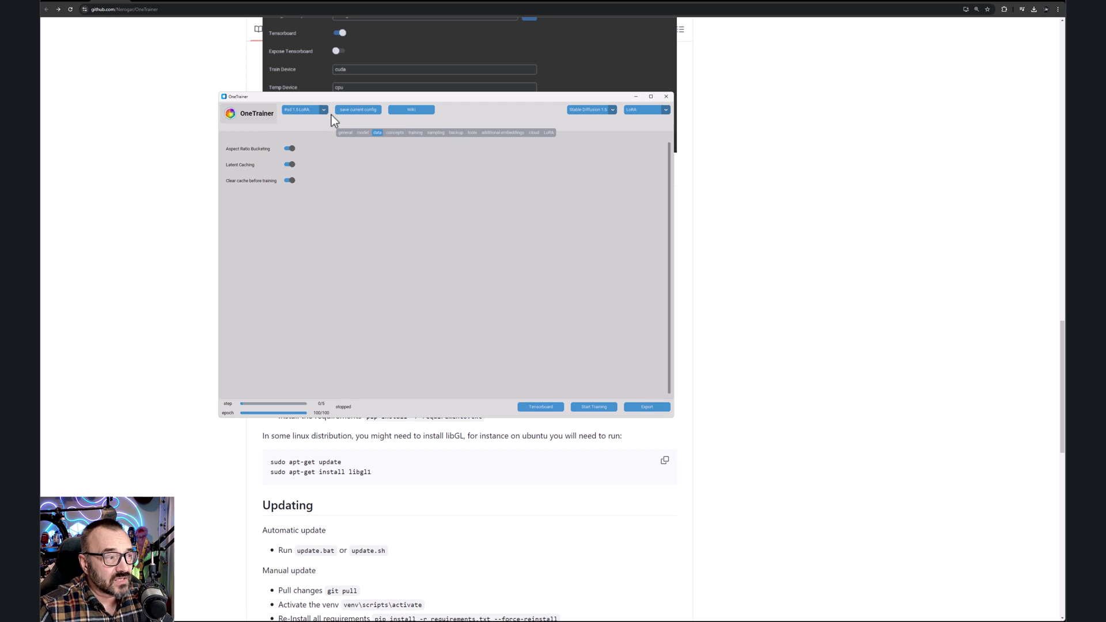
Add a new concept to OneTrainer's concepts list and disable the existing vovka1 concept
left_click(395, 133)
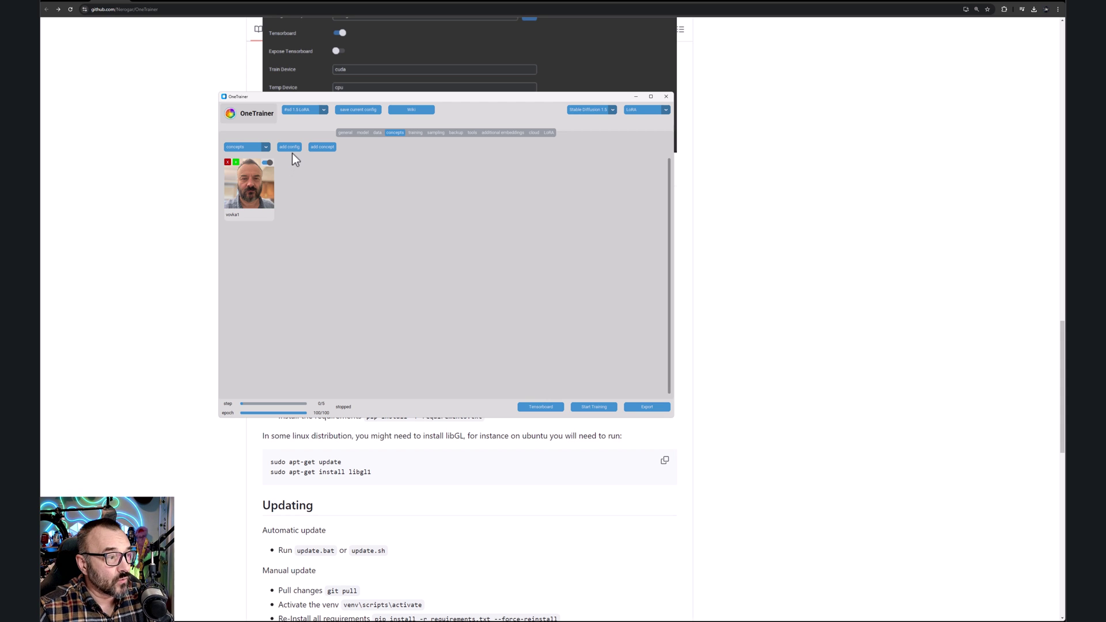
left_click(330, 149)
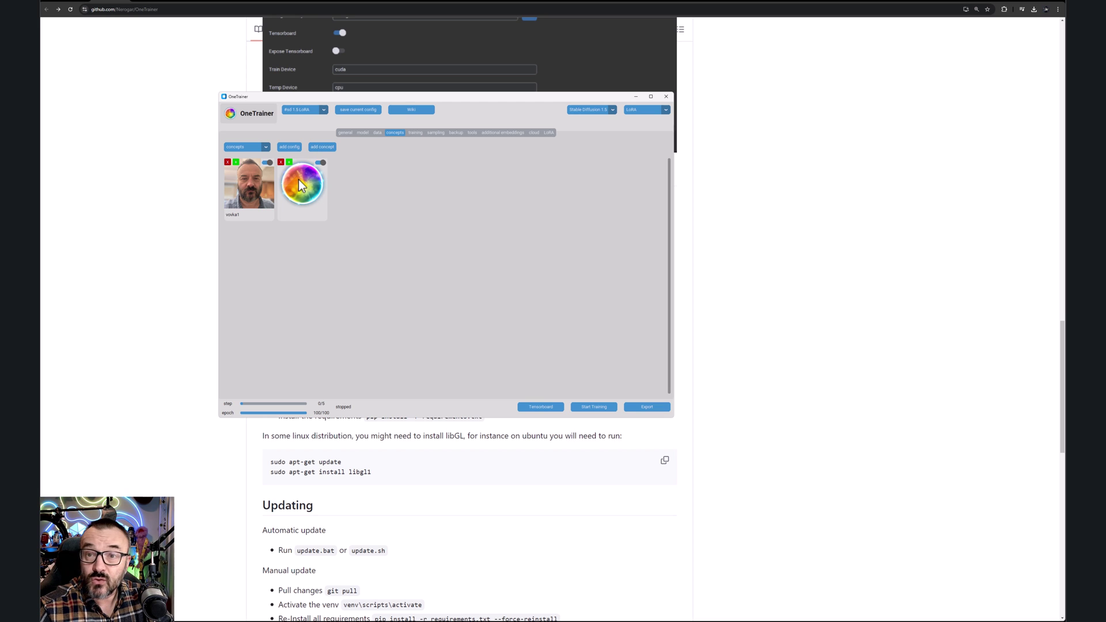
left_click(268, 163)
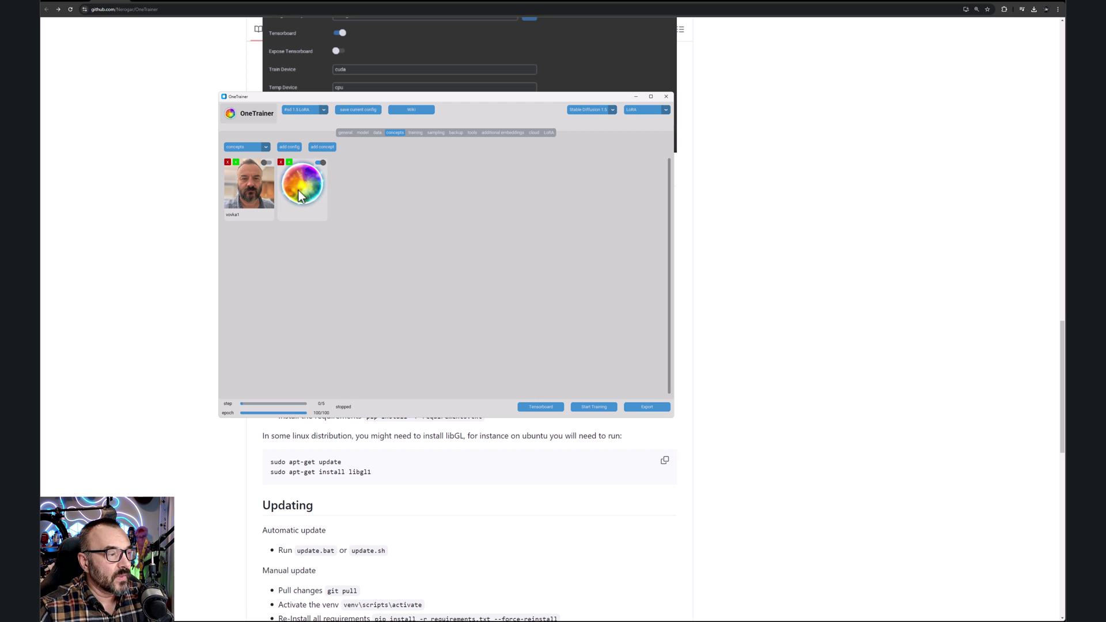
Open the new concept's settings and name it vovk2
left_click(299, 190)
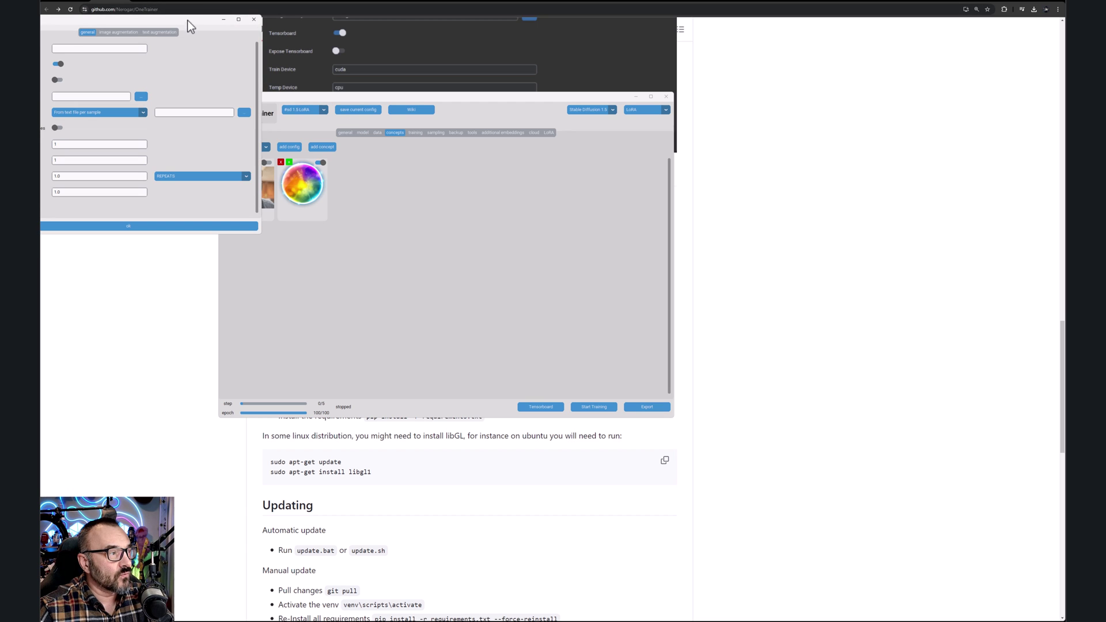
left_click_drag(189, 21, 331, 96)
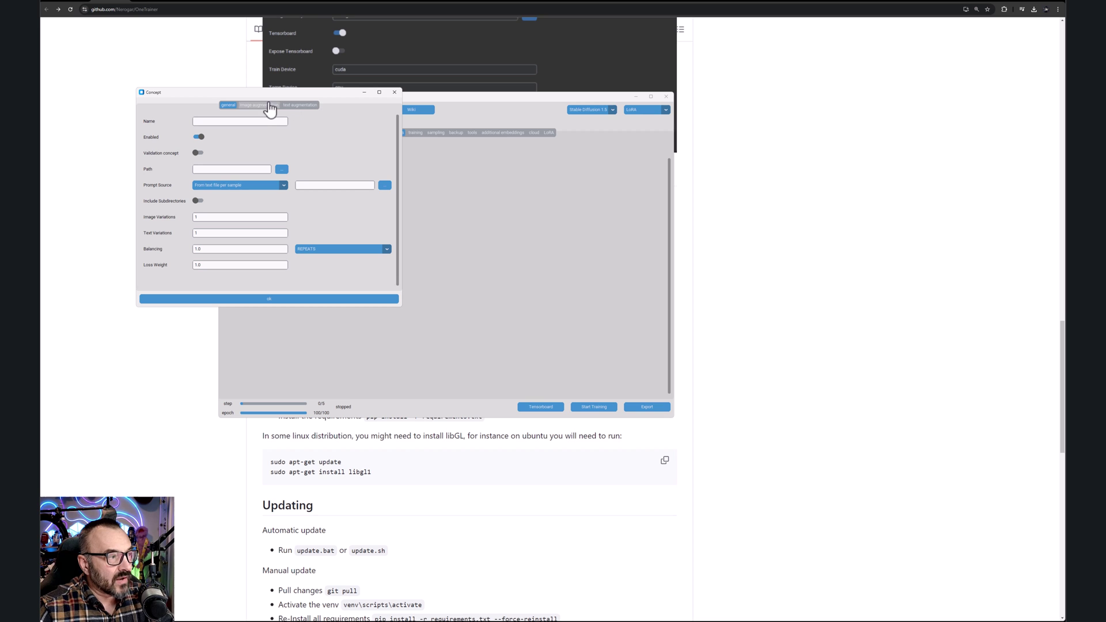
left_click(222, 121)
type("vovk2")
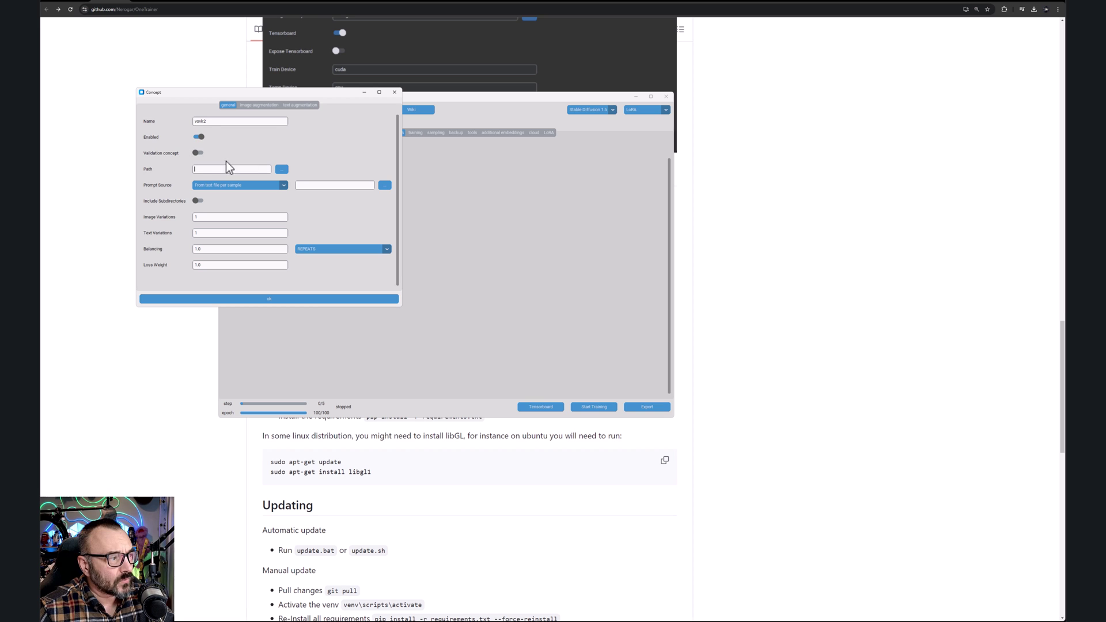
left_click_drag(324, 95, 341, 127)
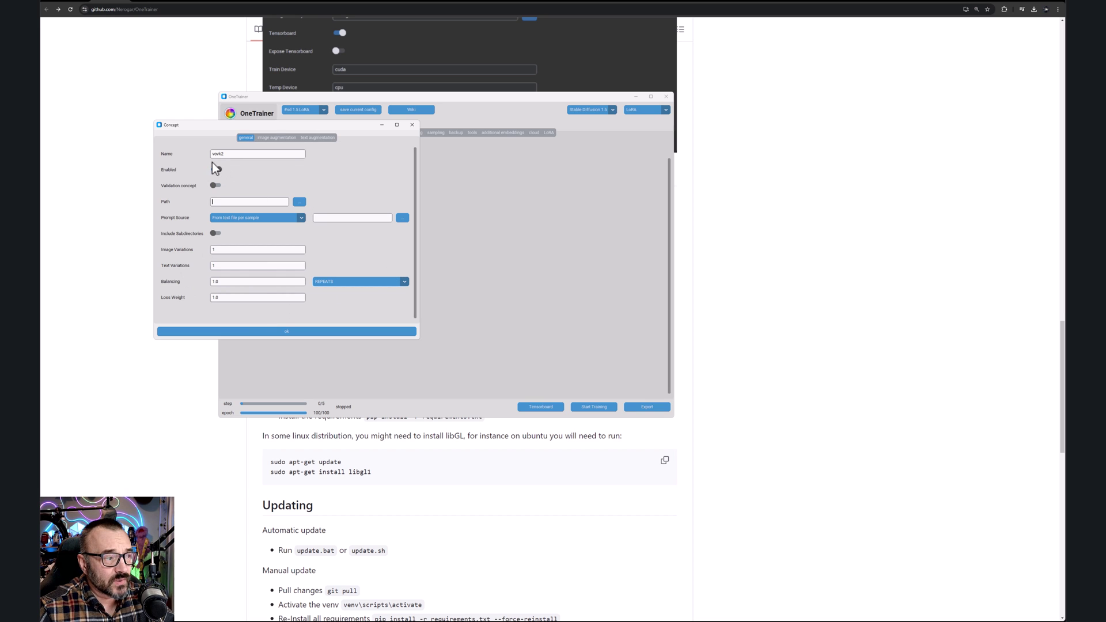
Review the vovk2 concept's image augmentation and text augmentation options, then return to its general settings and close them
left_click(263, 141)
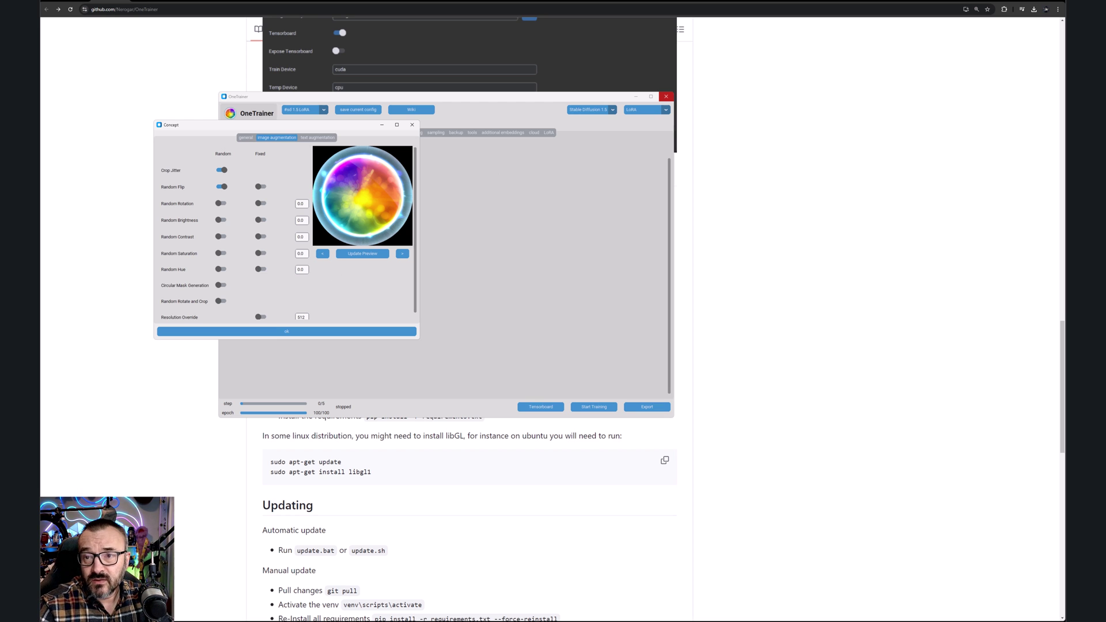
left_click(654, 185)
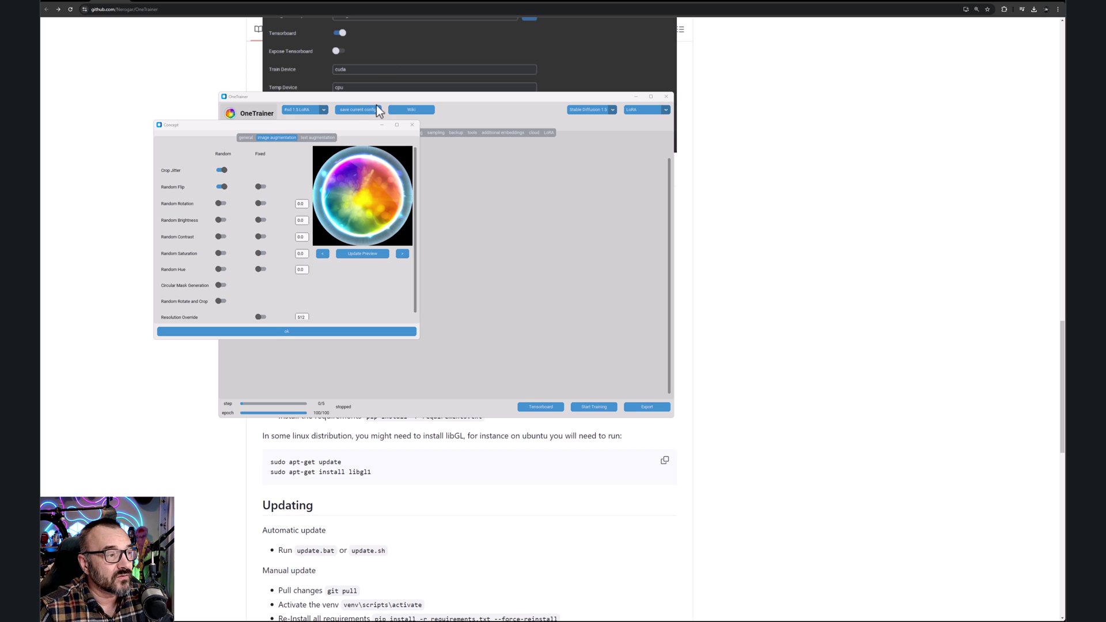
left_click(311, 137)
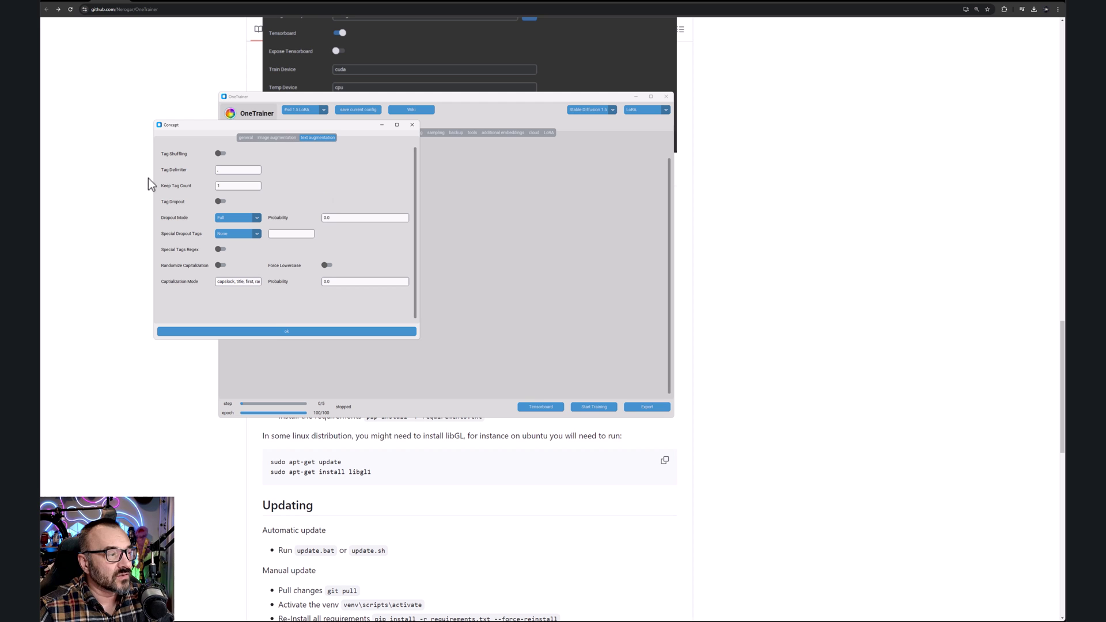
left_click(246, 139)
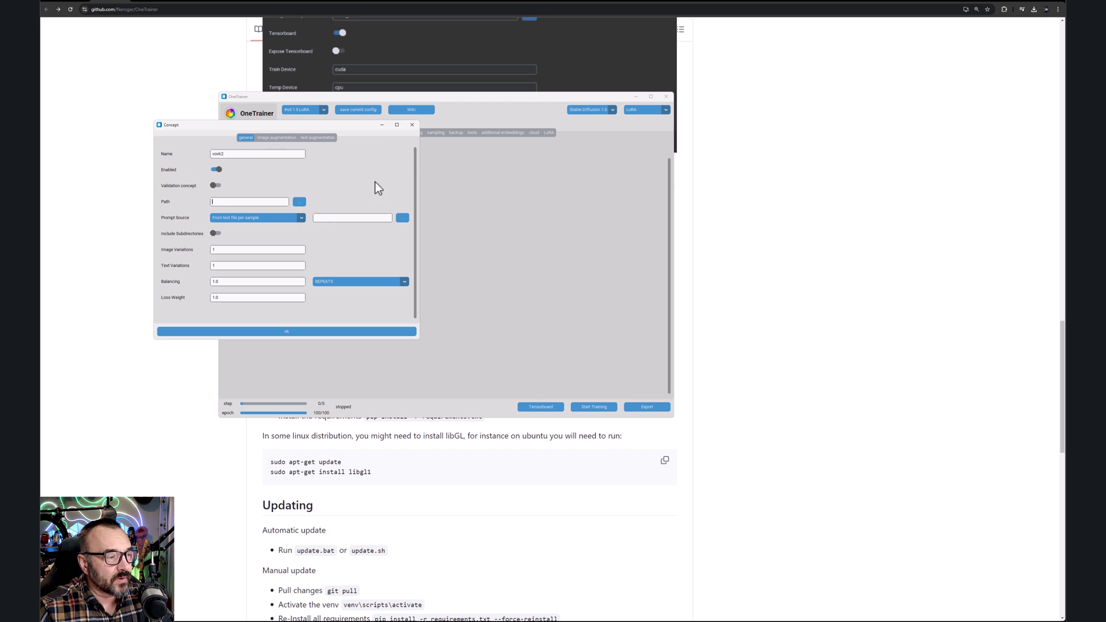
key("Escape")
Disable the vovk2 concept in favour of vovka1, and examine the dataset path in vovka1's settings
left_click(319, 163)
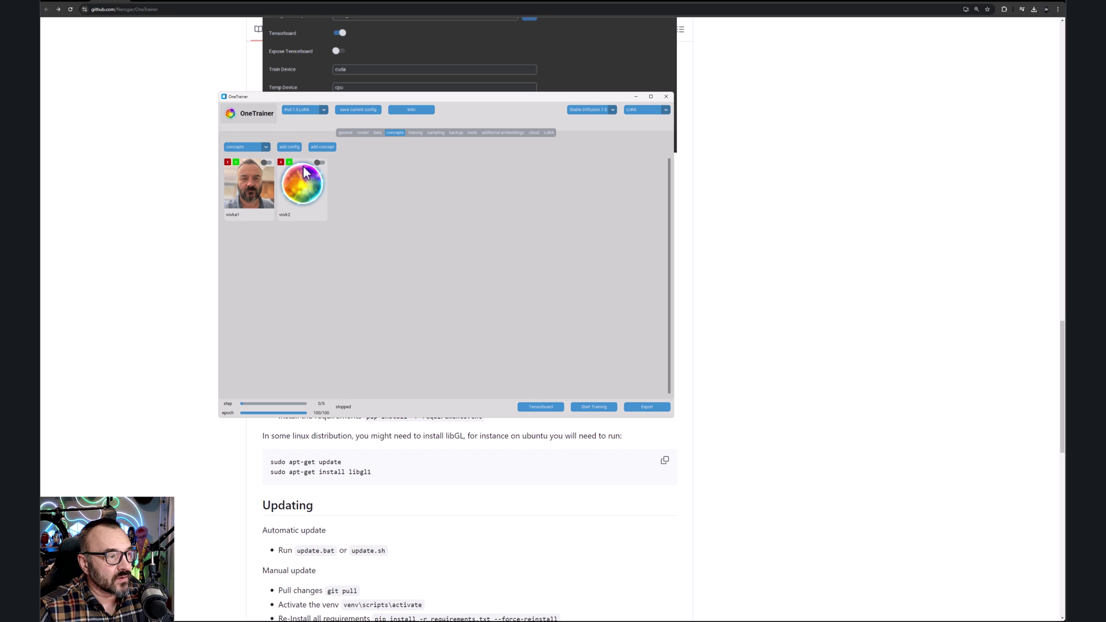
left_click(251, 183)
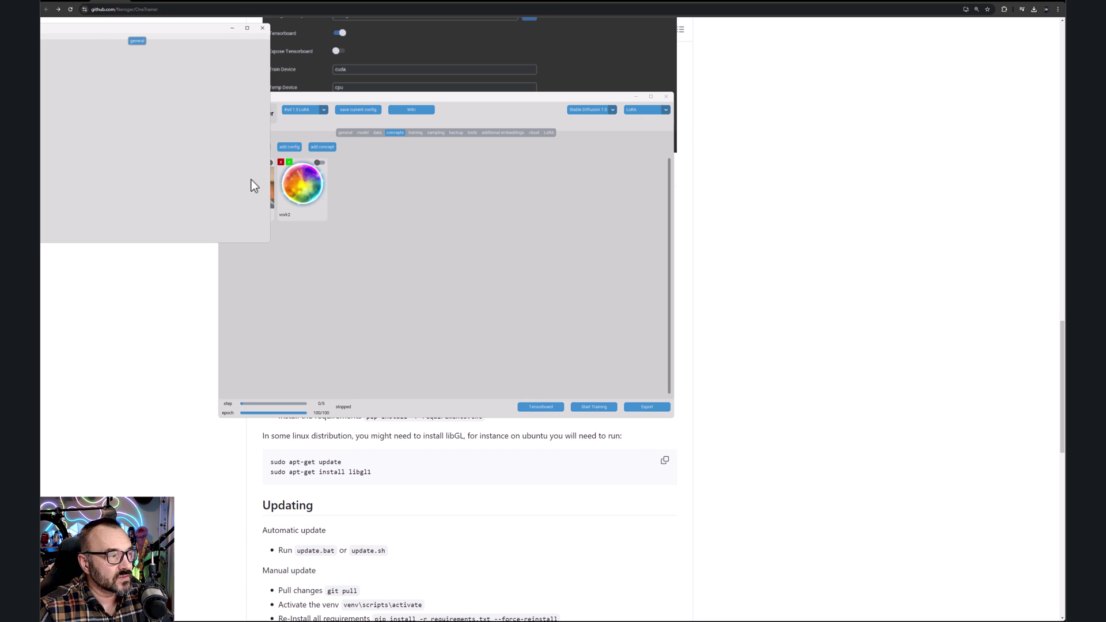
key("Escape")
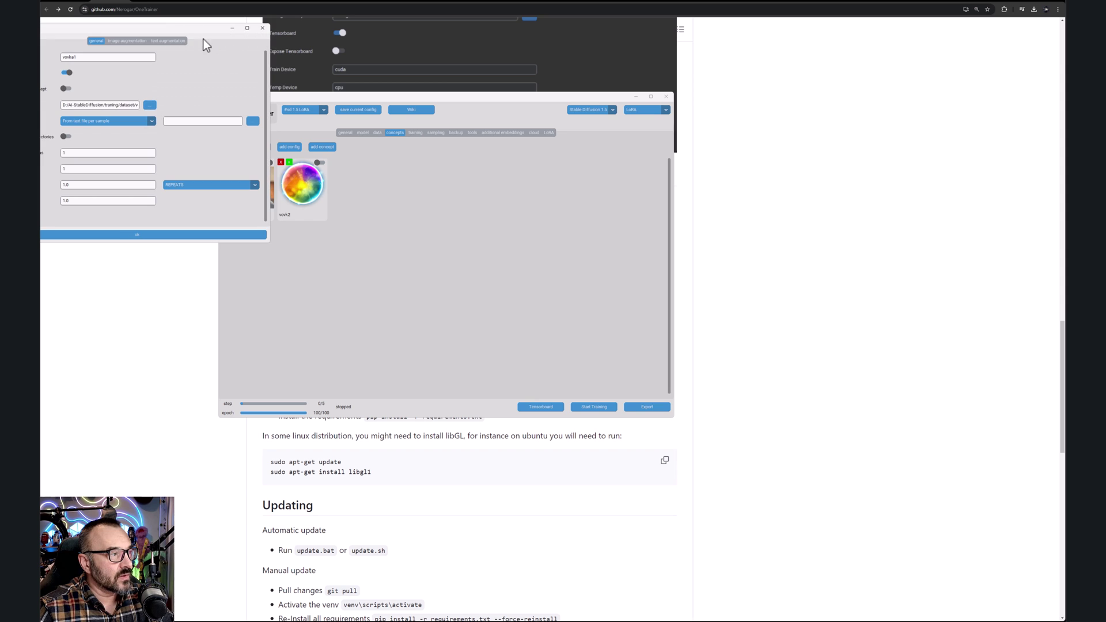
left_click_drag(186, 29, 333, 74)
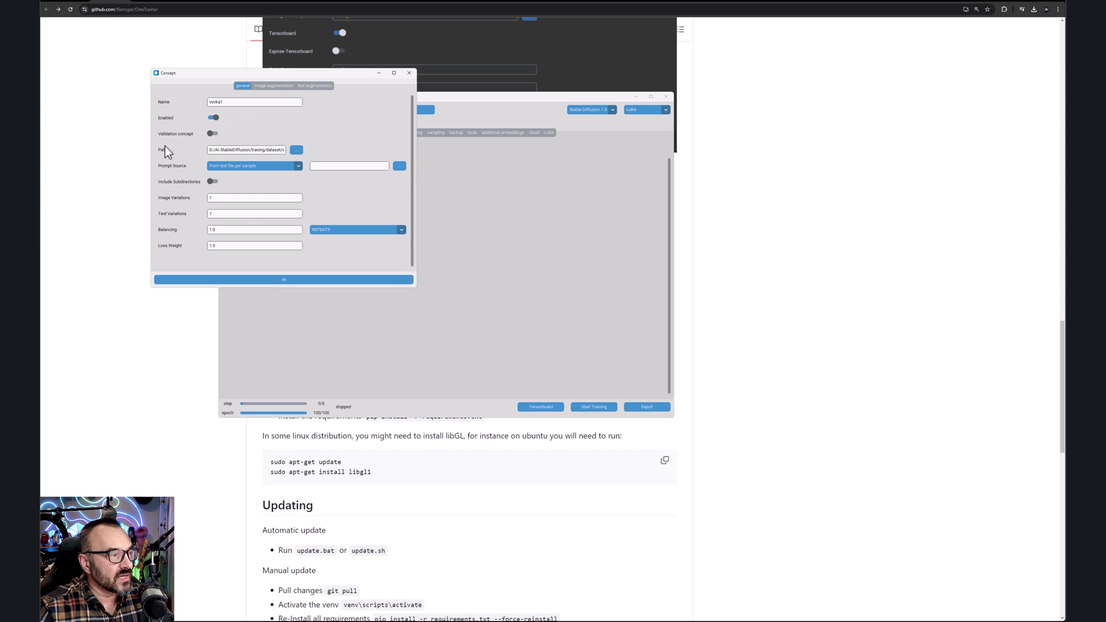
left_click_drag(238, 150, 311, 151)
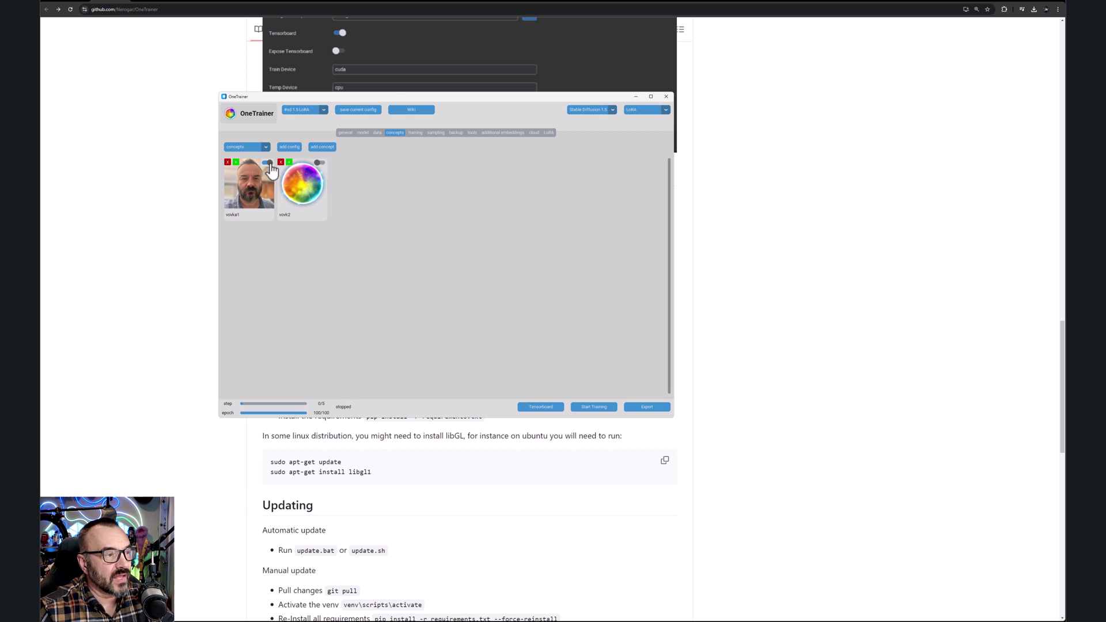
Examine OneTrainer's training, sampling and backup settings and its list of available tools
left_click(416, 134)
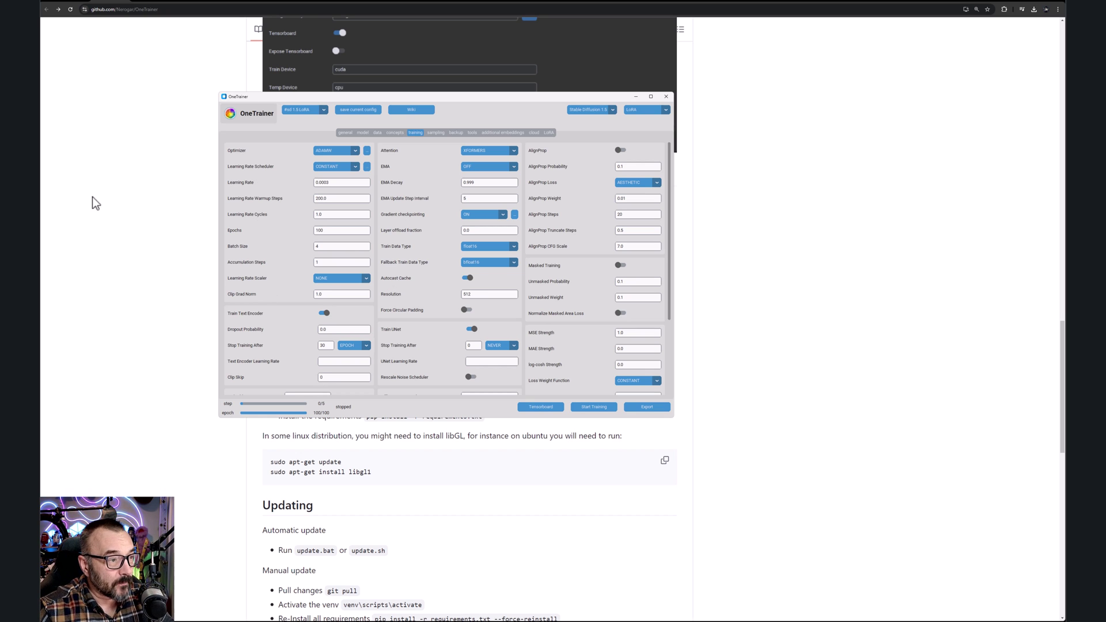
left_click(436, 138)
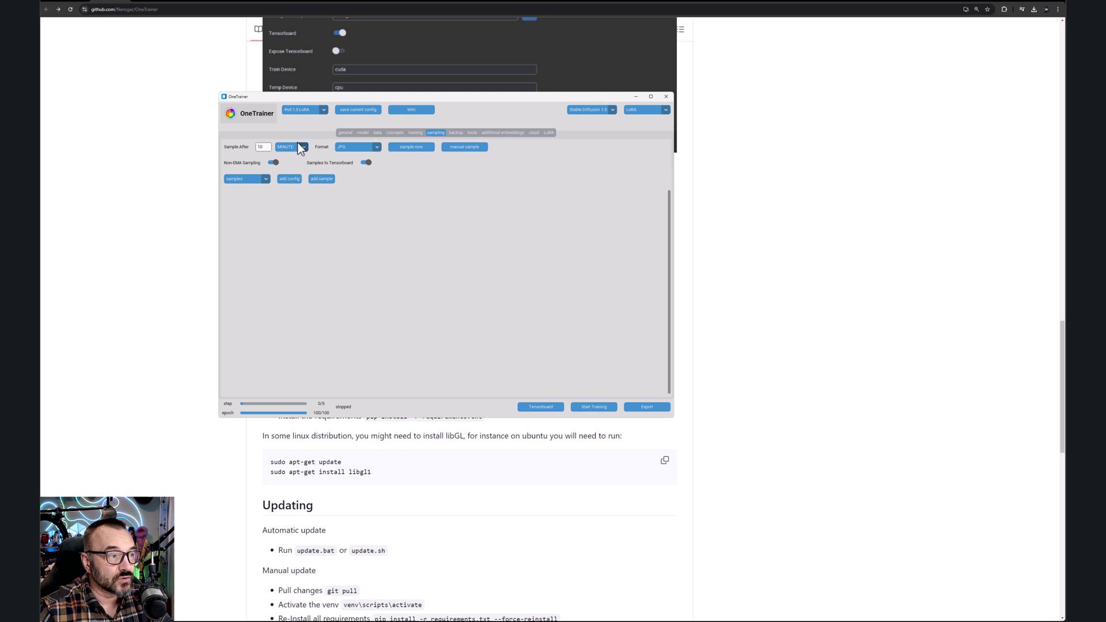
left_click(456, 134)
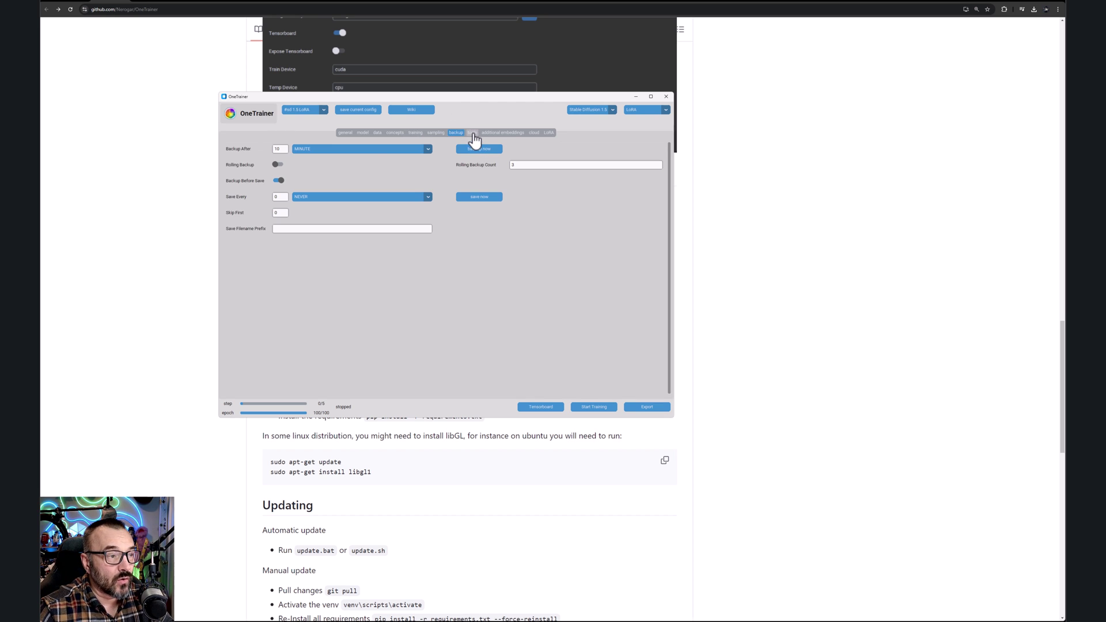
left_click(472, 134)
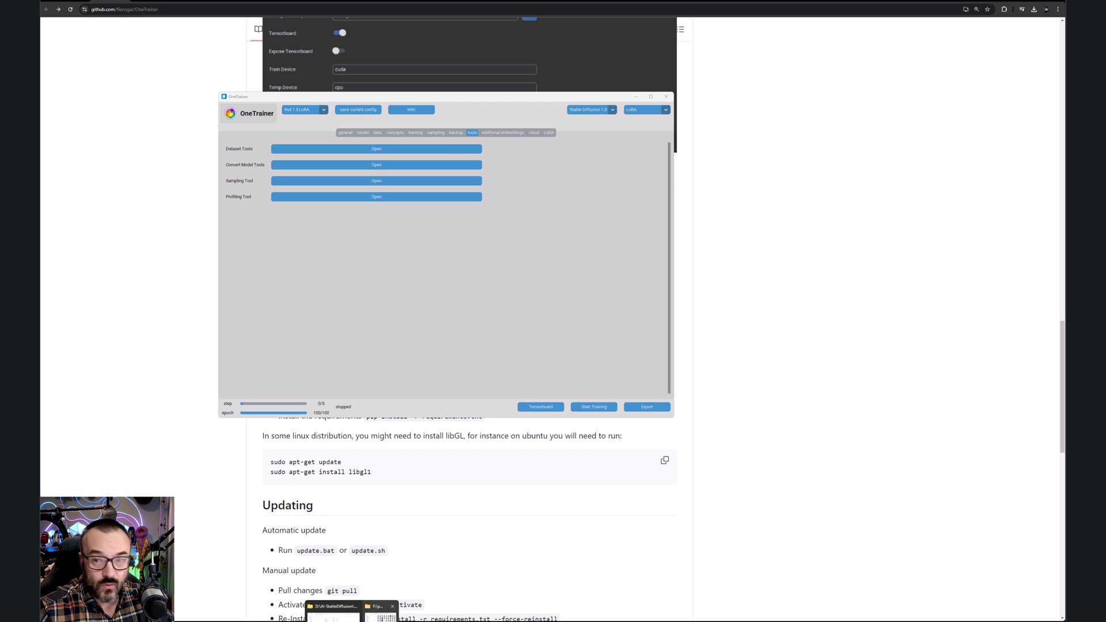
Switch to File Explorer, browse to the vovka folder inside the training dataset folder, and display its files as large thumbnails
key("alt+Tab")
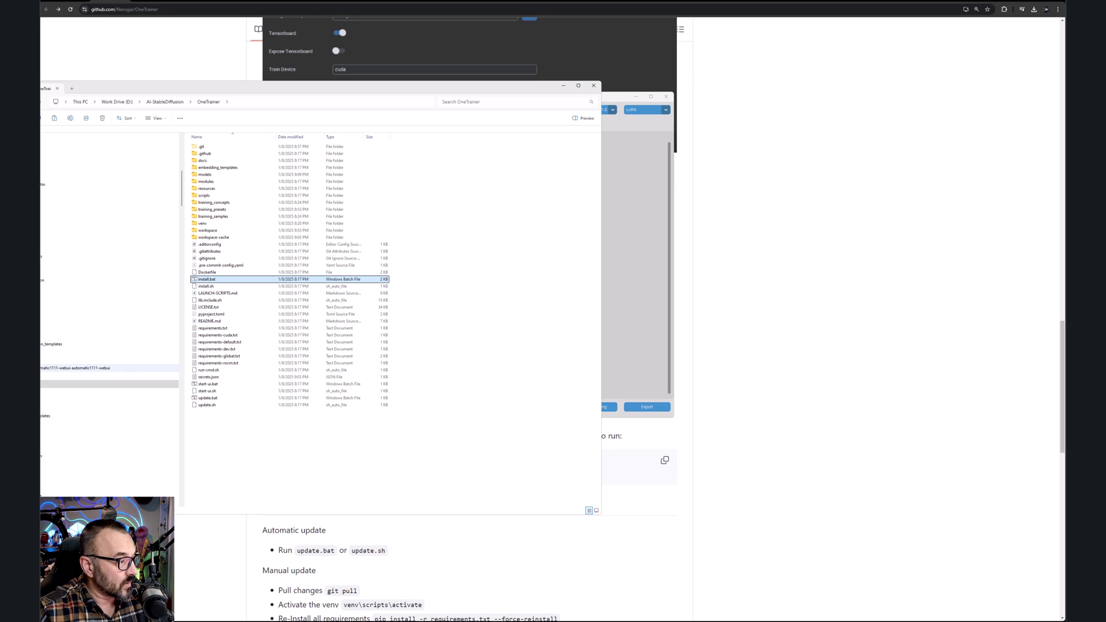
scroll(109, 383, "down", 2)
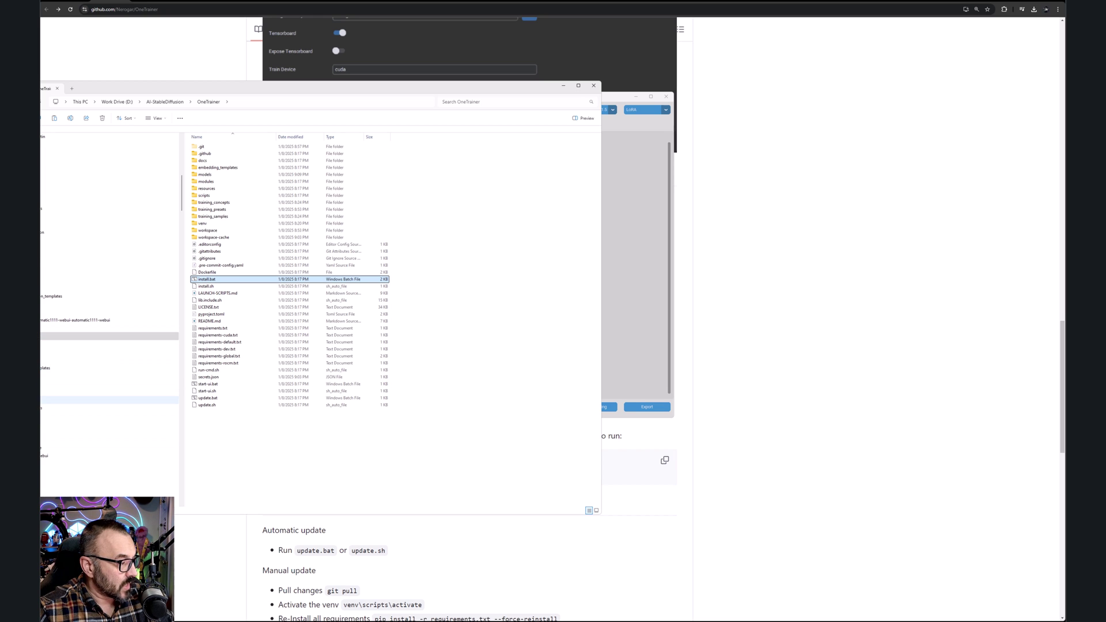
scroll(109, 384, "up", 5)
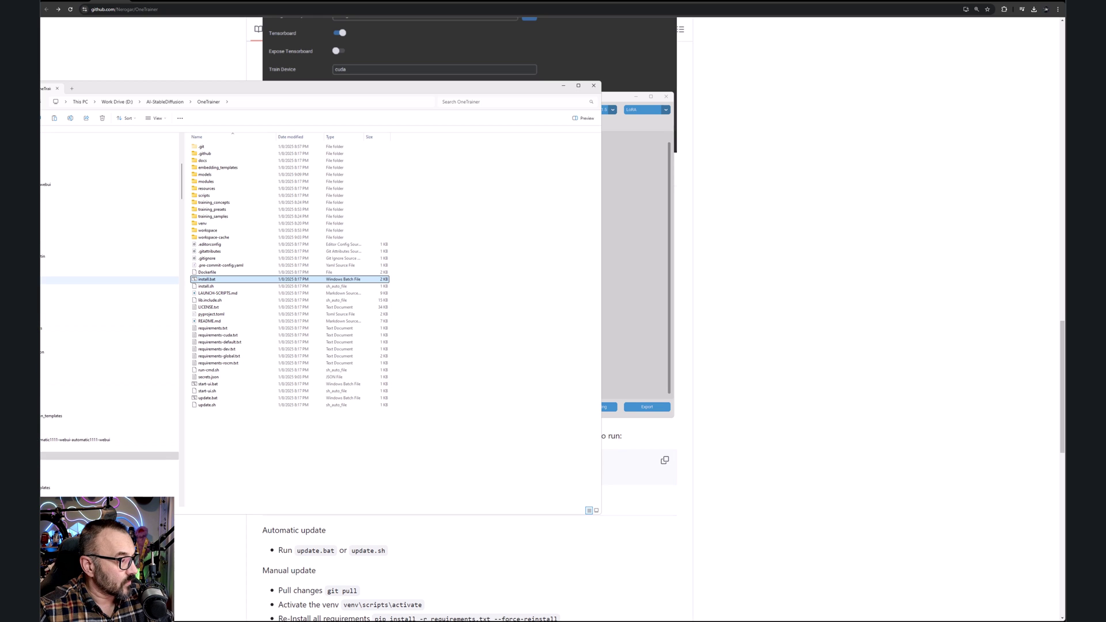
scroll(109, 296, "down", 4)
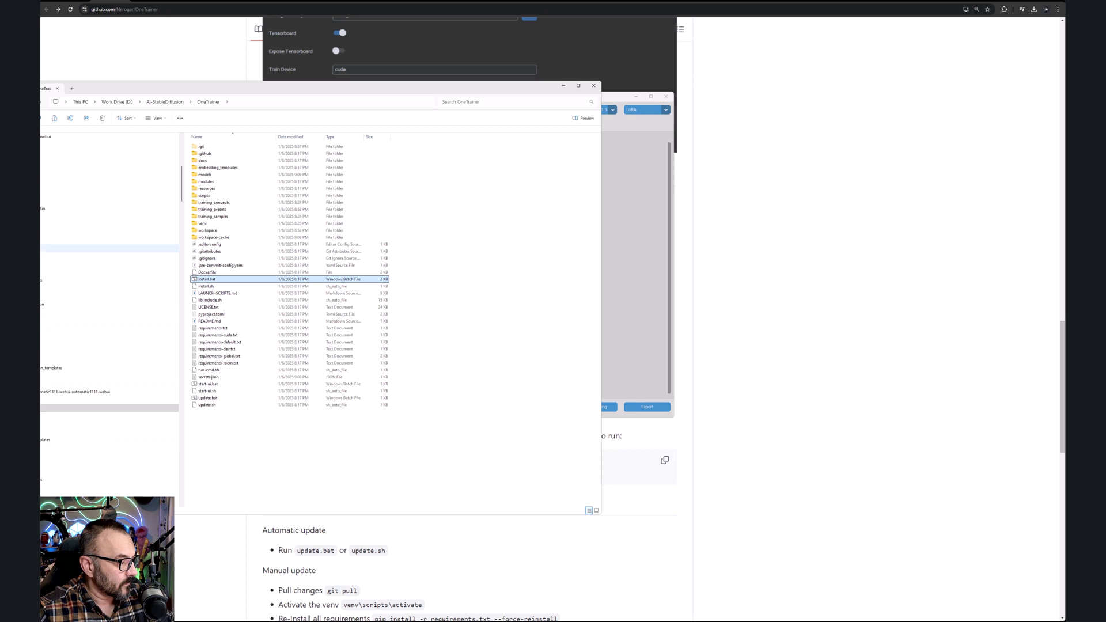
scroll(109, 296, "down", 2)
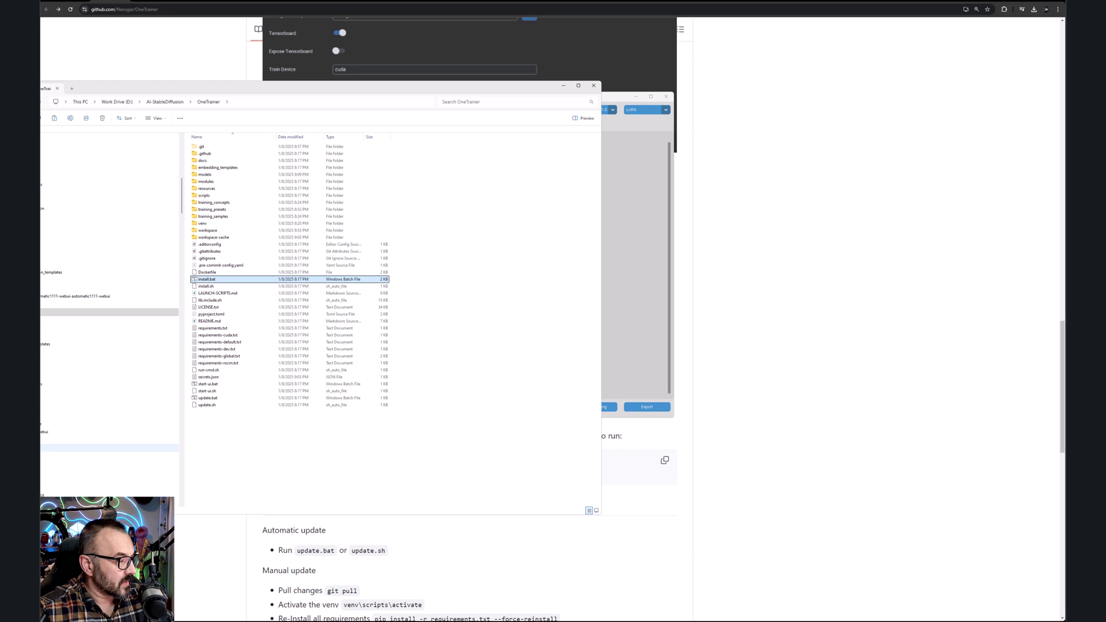
left_click(110, 447)
left_click_drag(170, 89, 220, 65)
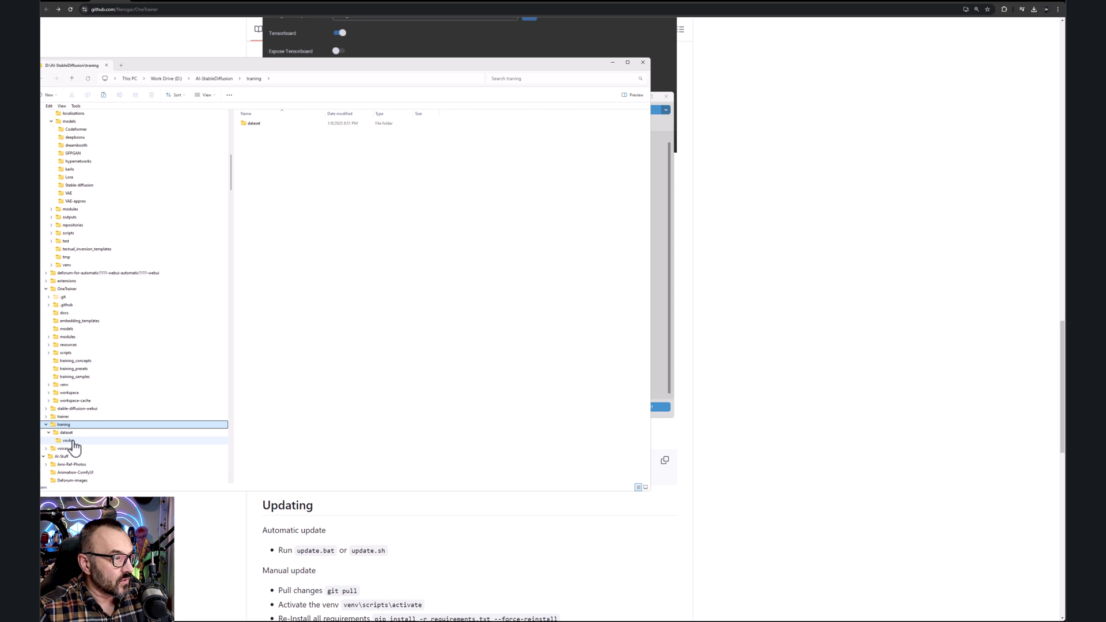
left_click(72, 441)
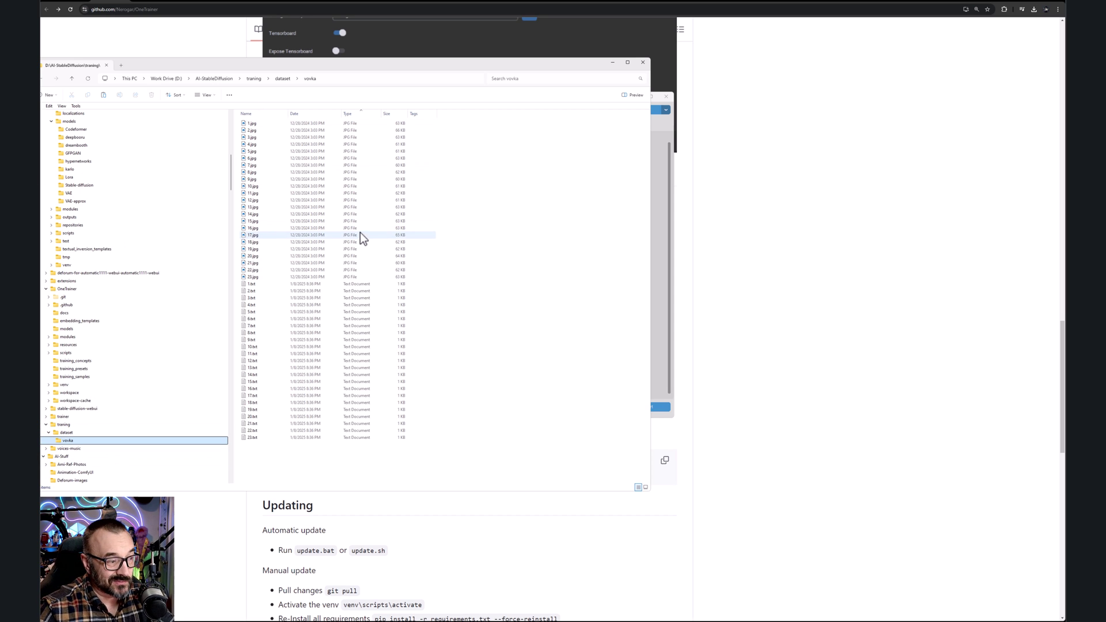
left_click(645, 487)
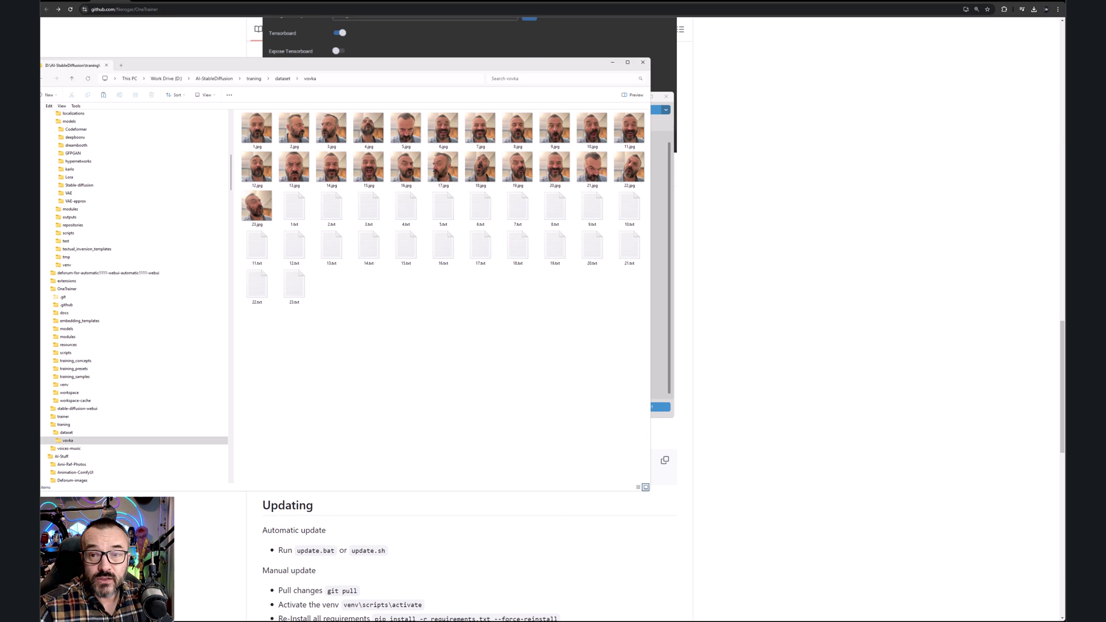
Return to OneTrainer, open the Dataset Tools and load the folder of portrait images
key("alt+F4")
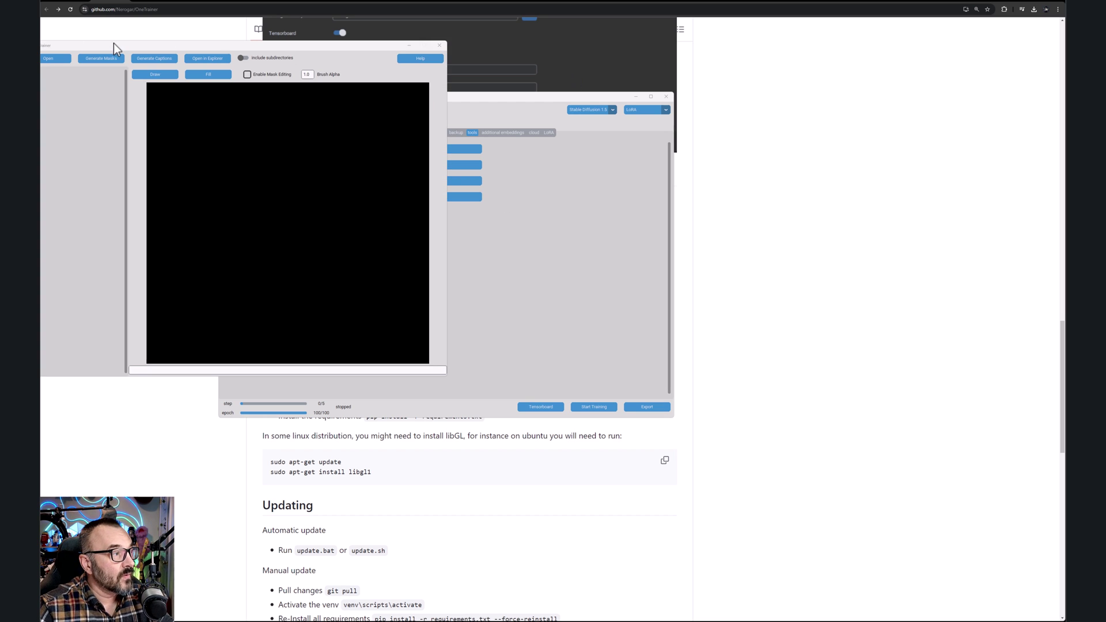
left_click_drag(112, 44, 240, 85)
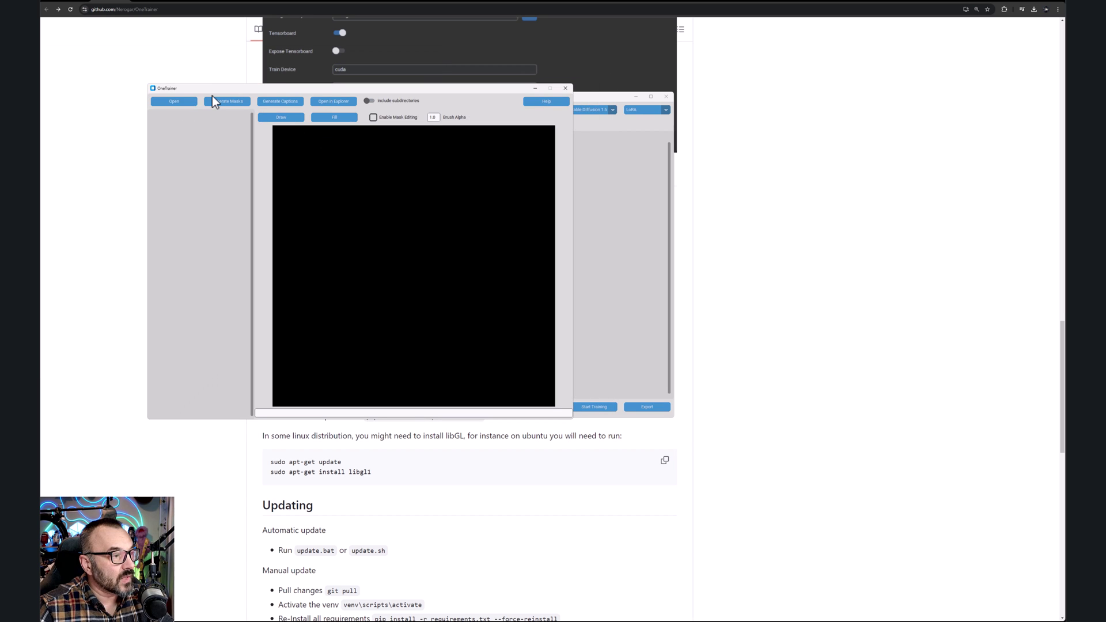
left_click(174, 102)
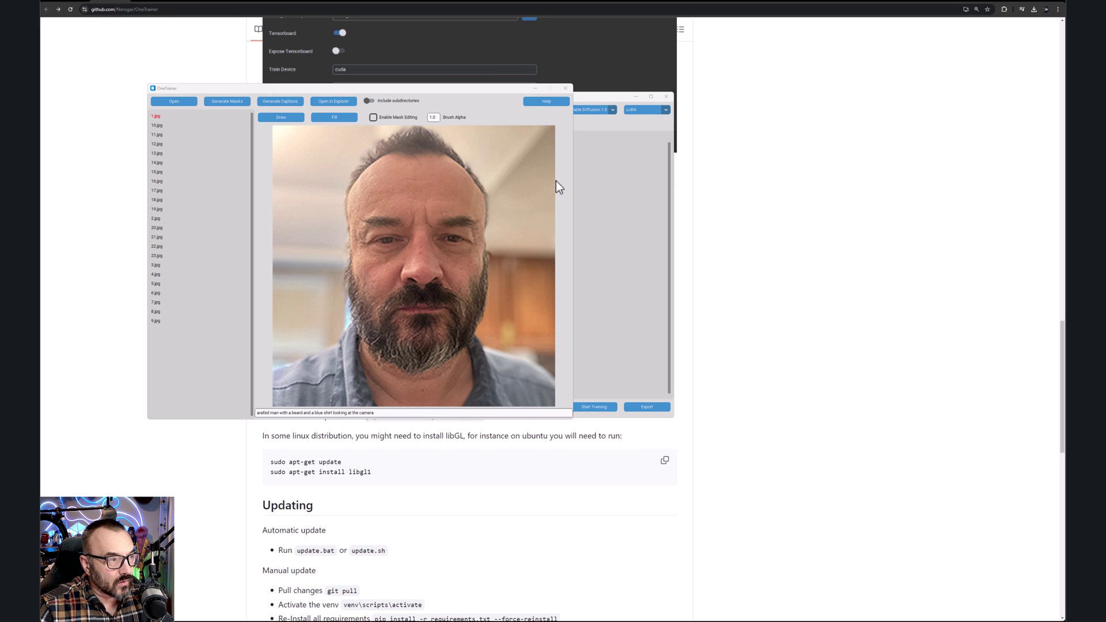
Open the batch caption generator for the loaded images and look through its captioning models, keeping Blip
left_click(285, 103)
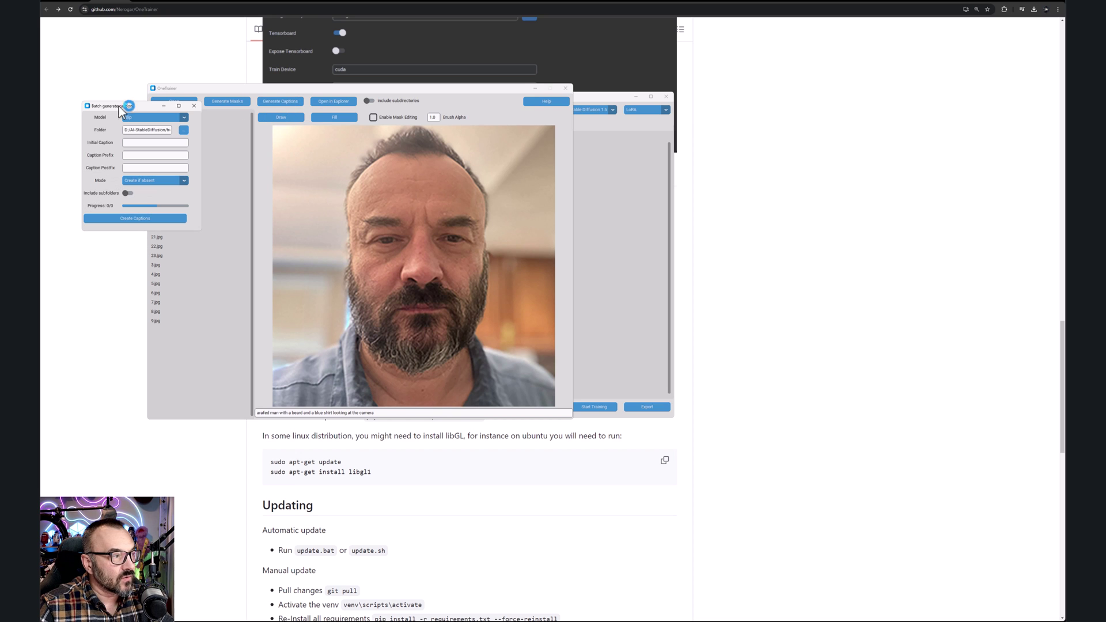
left_click_drag(110, 106, 216, 144)
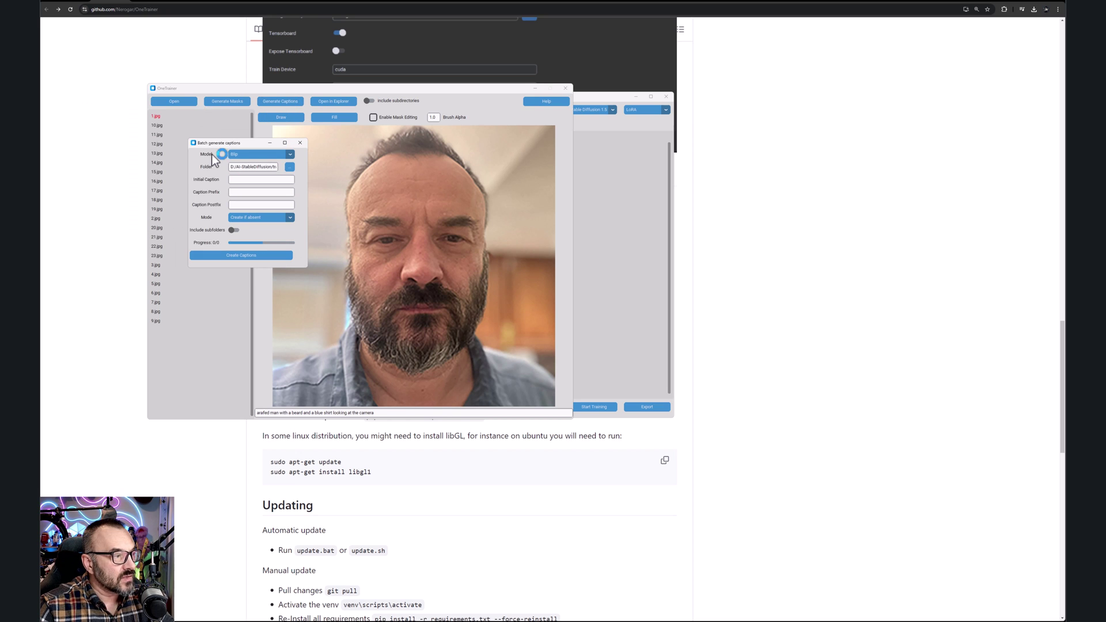
left_click(271, 156)
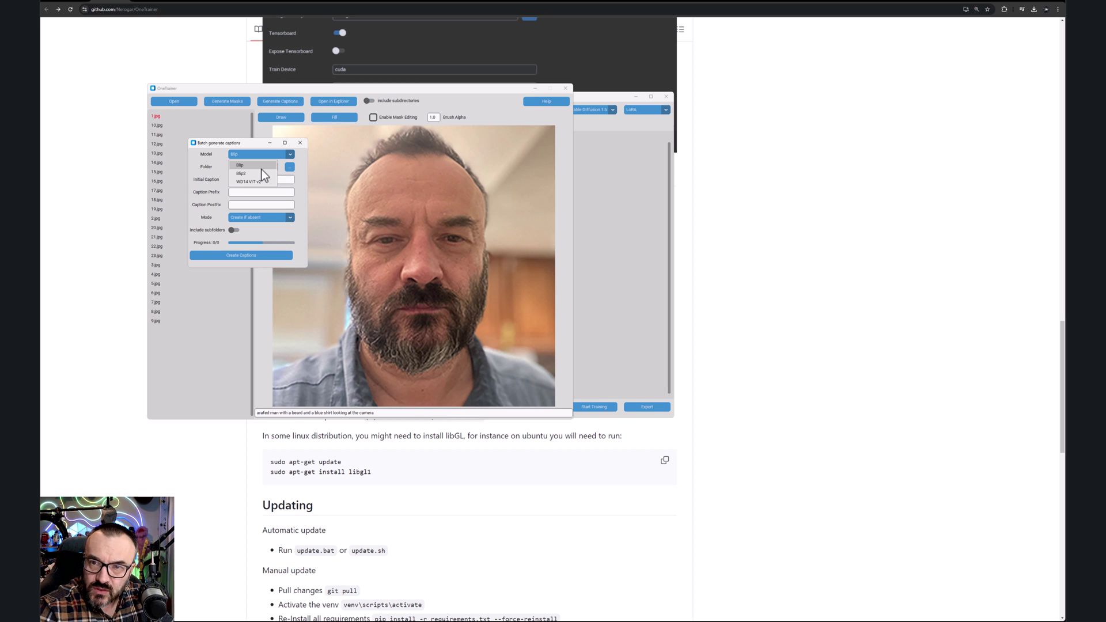
left_click(303, 156)
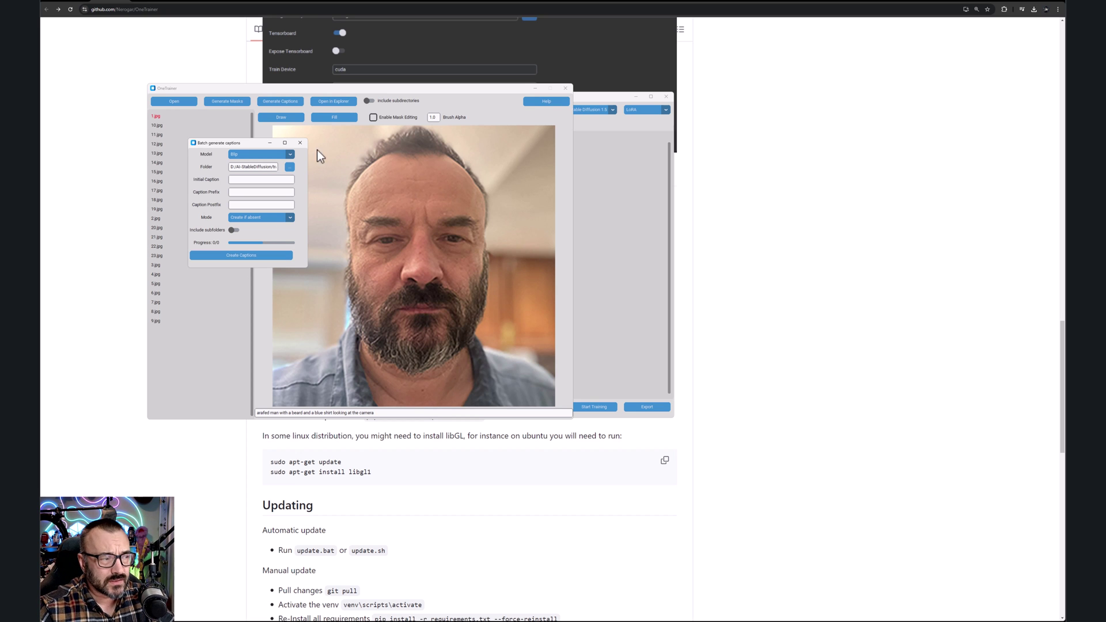
Close the caption generator and Dataset Tools, and examine OneTrainer's additional embeddings and LoRA settings
left_click(300, 144)
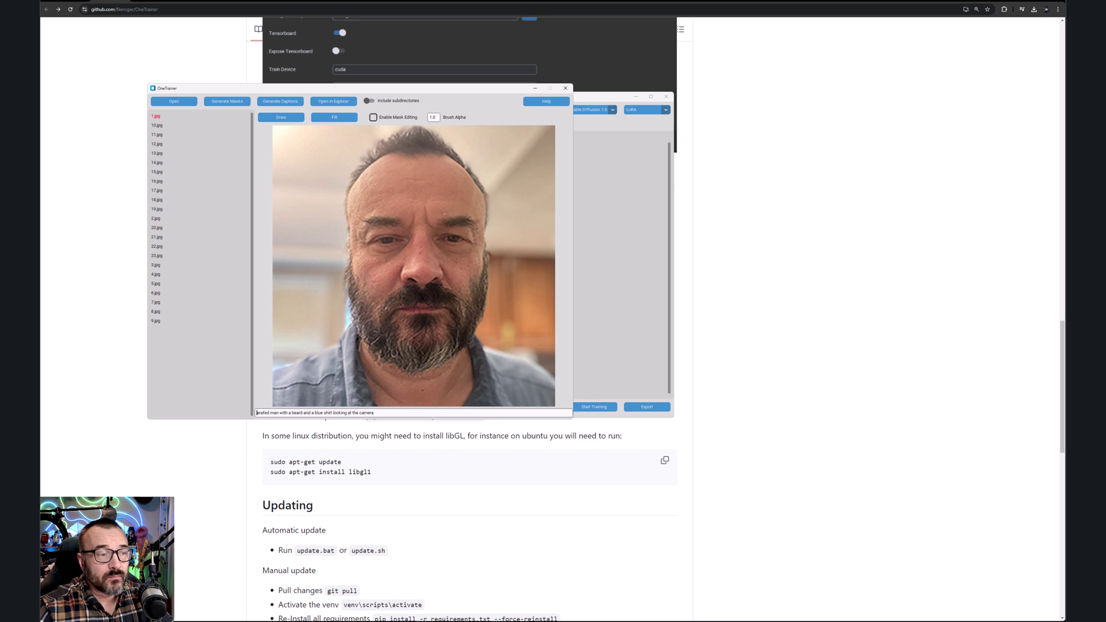
left_click(565, 89)
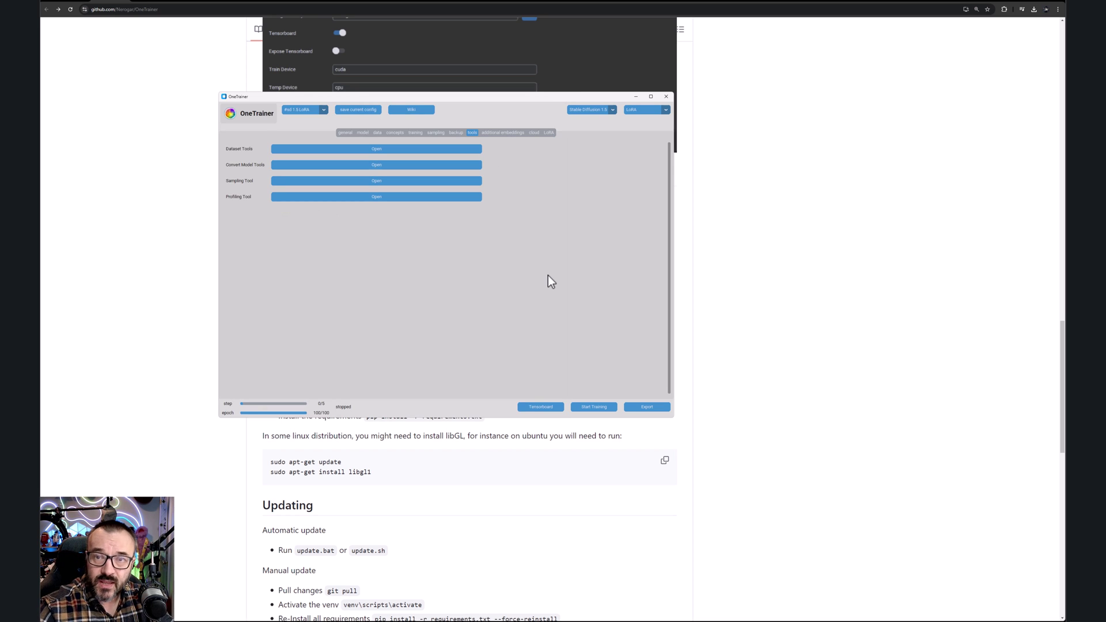
left_click(500, 133)
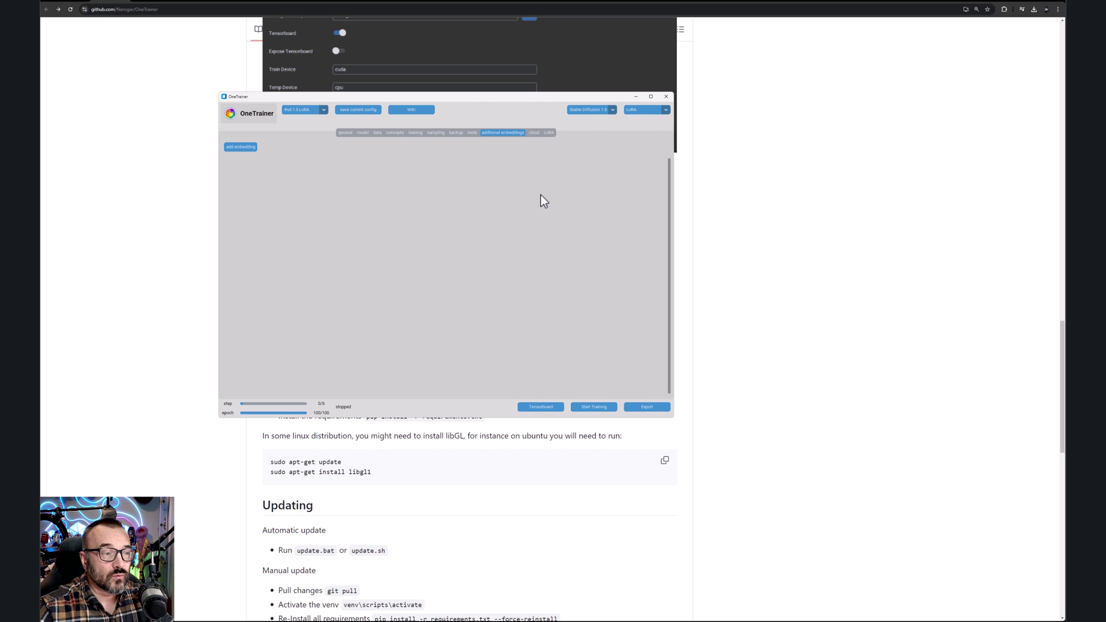
left_click(547, 134)
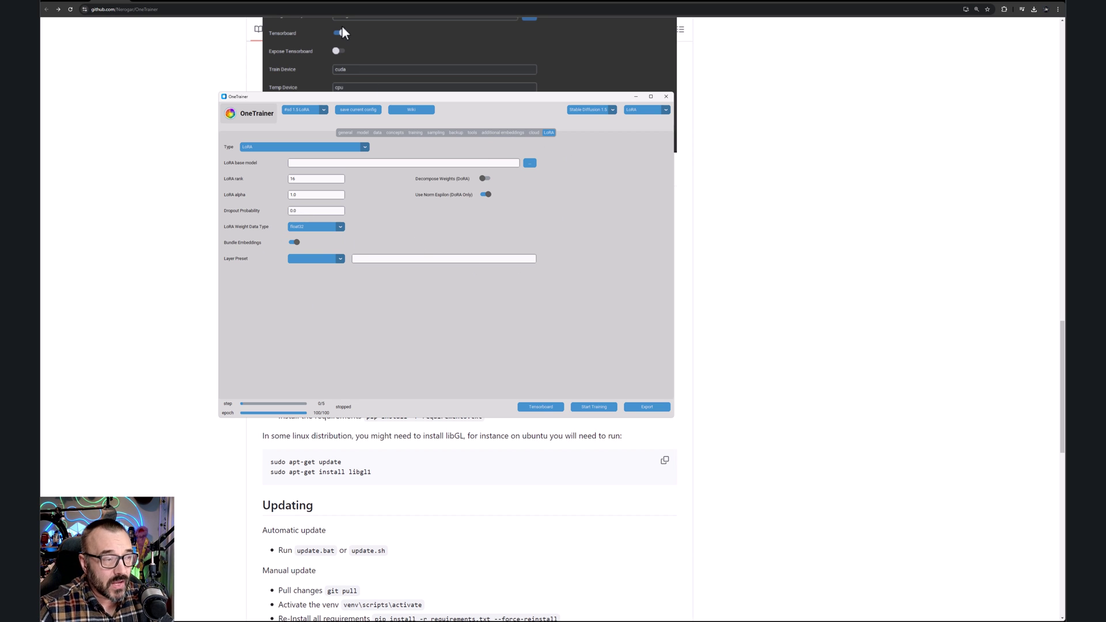
left_click(322, 113)
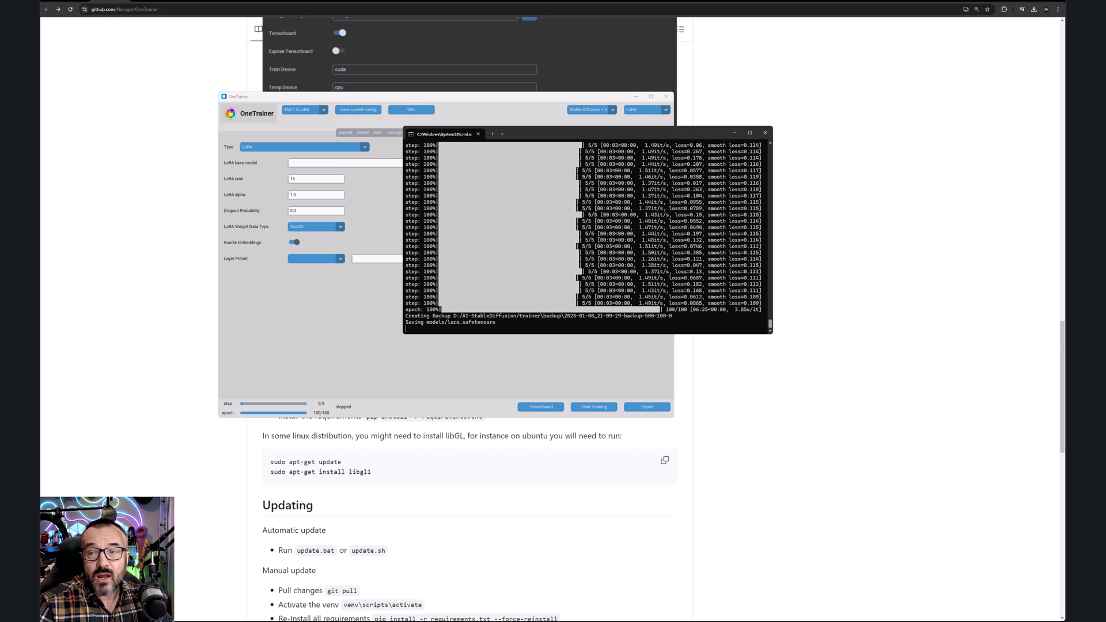
Switch to File Explorer and browse to OneTrainer's models folder to locate the lora.safetensors file
key("alt+Tab")
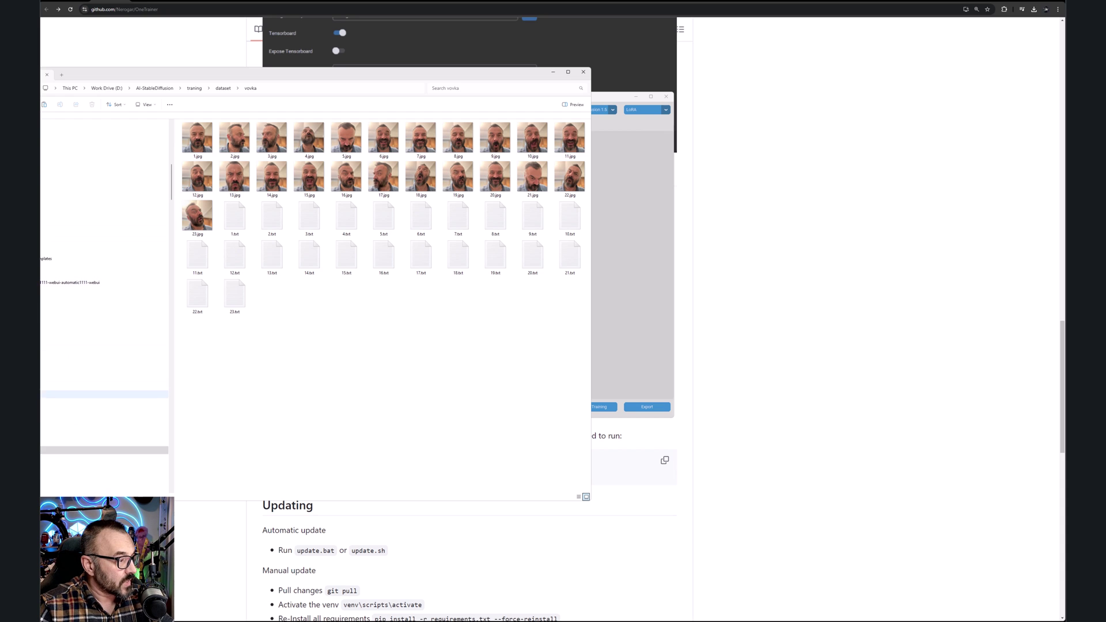
key("Up")
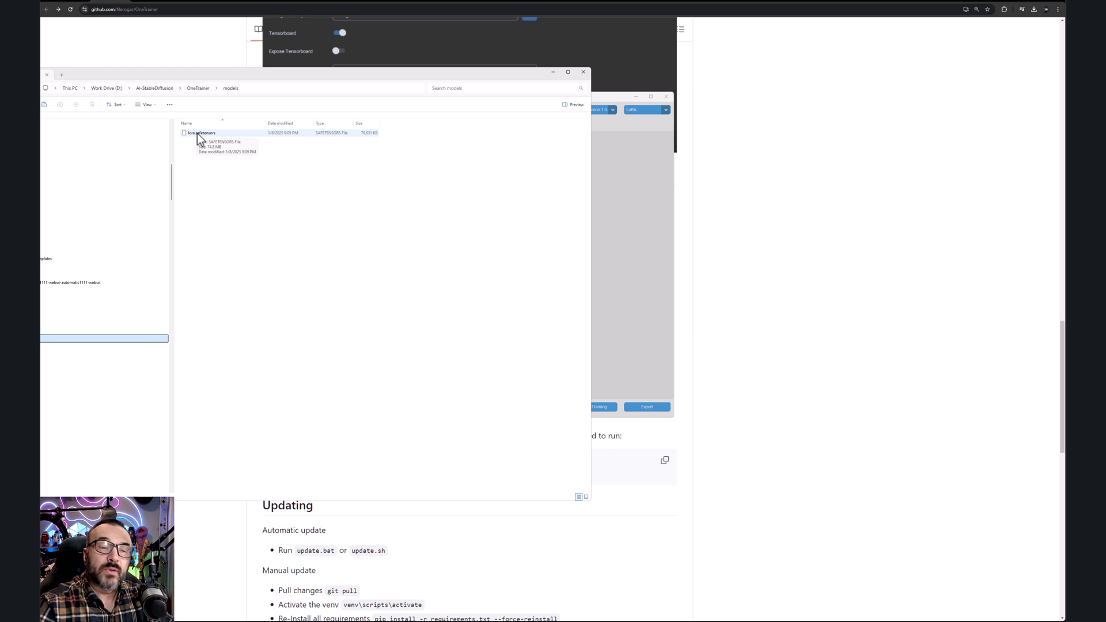
Switch to the Stable Diffusion web UI in the browser and add the lora model to the txt2img prompt
left_click(69, 3)
left_click(69, 3)
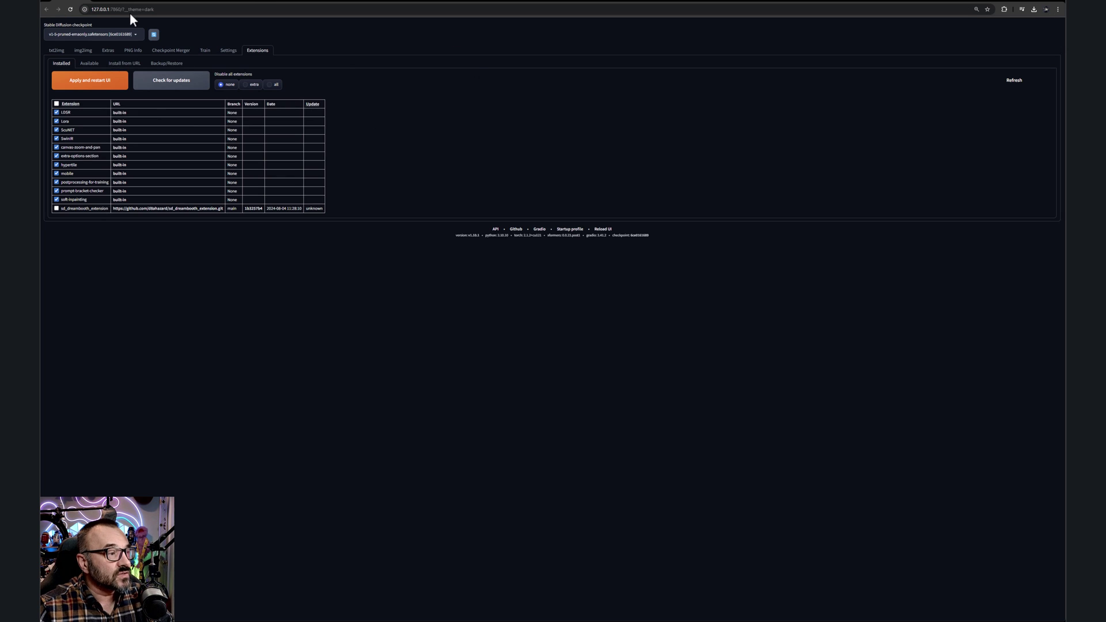
left_click(56, 51)
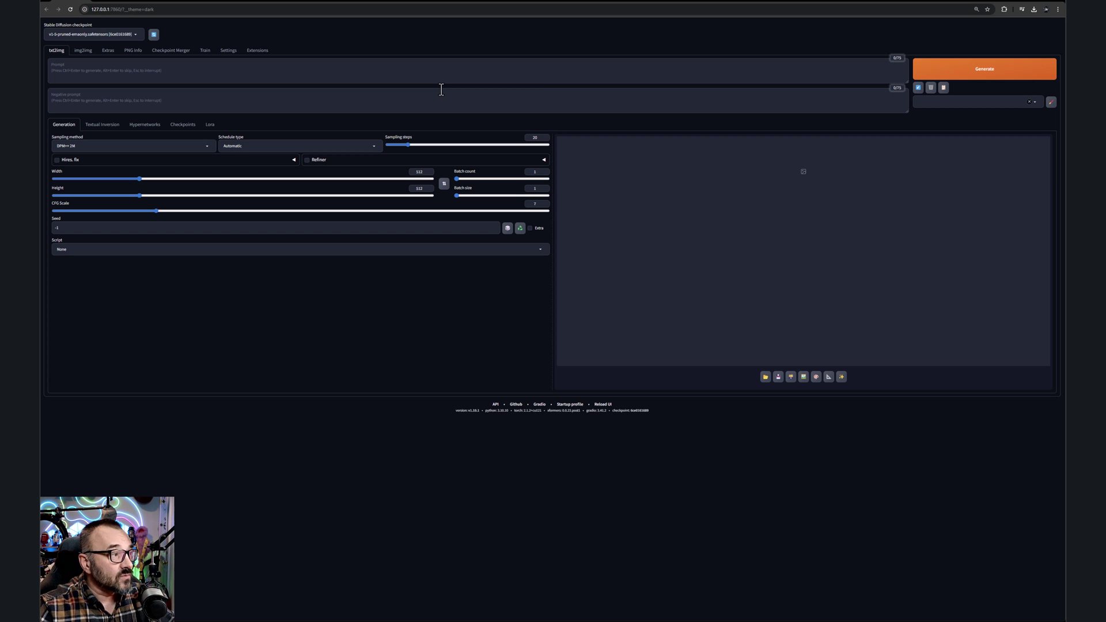
left_click(207, 127)
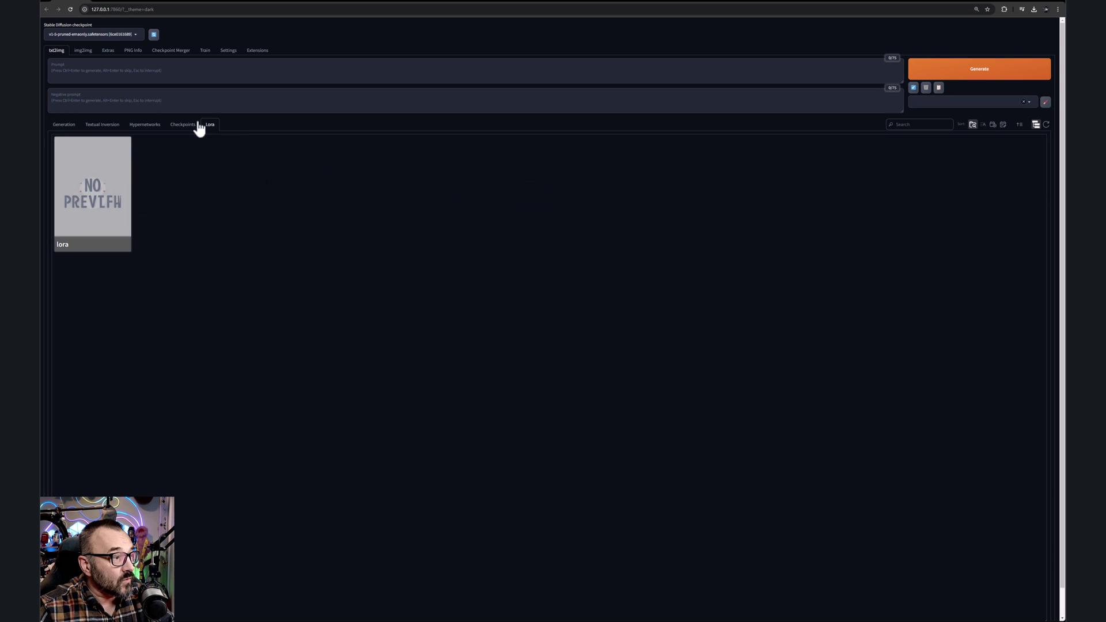
left_click(86, 204)
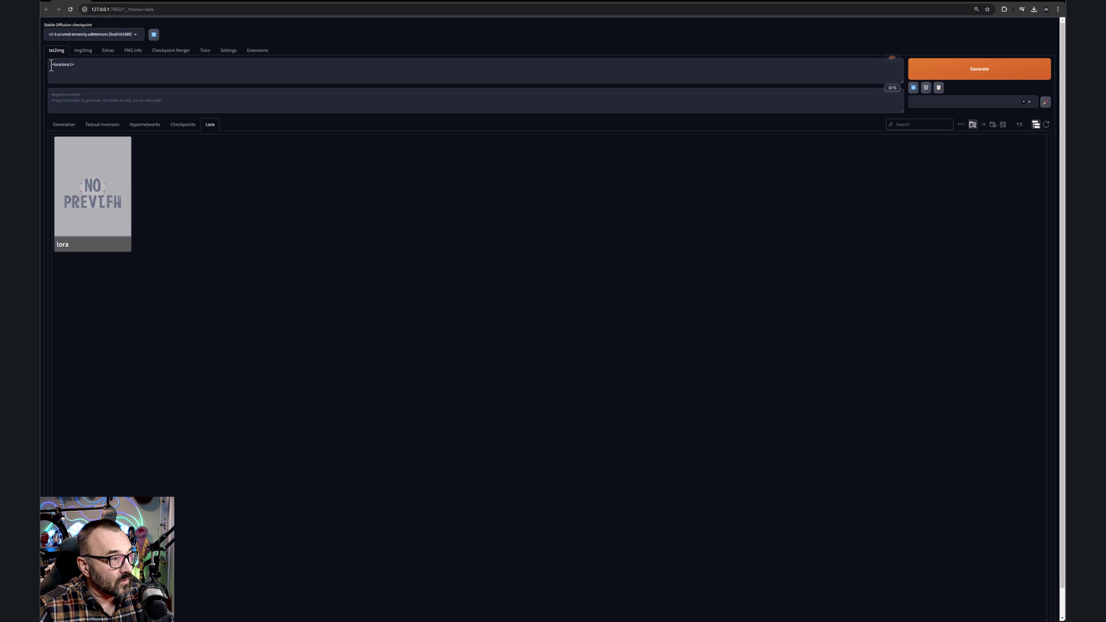
Put "photo portrait male" before the LoRA tag in the prompt and generate an image with the existing generation settings
left_click(68, 125)
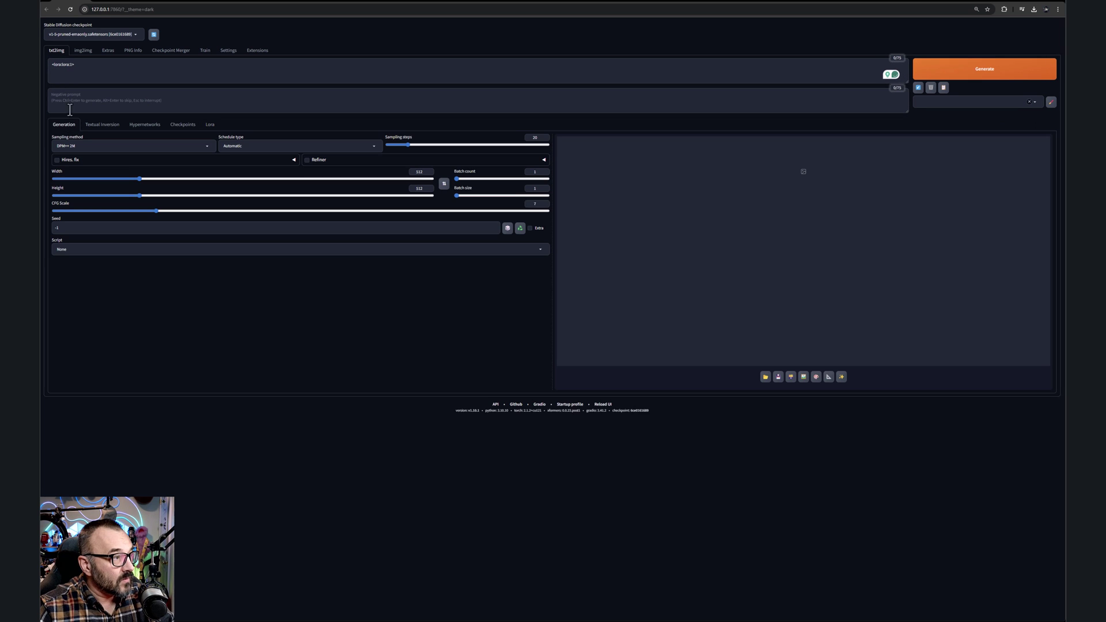
left_click(50, 67)
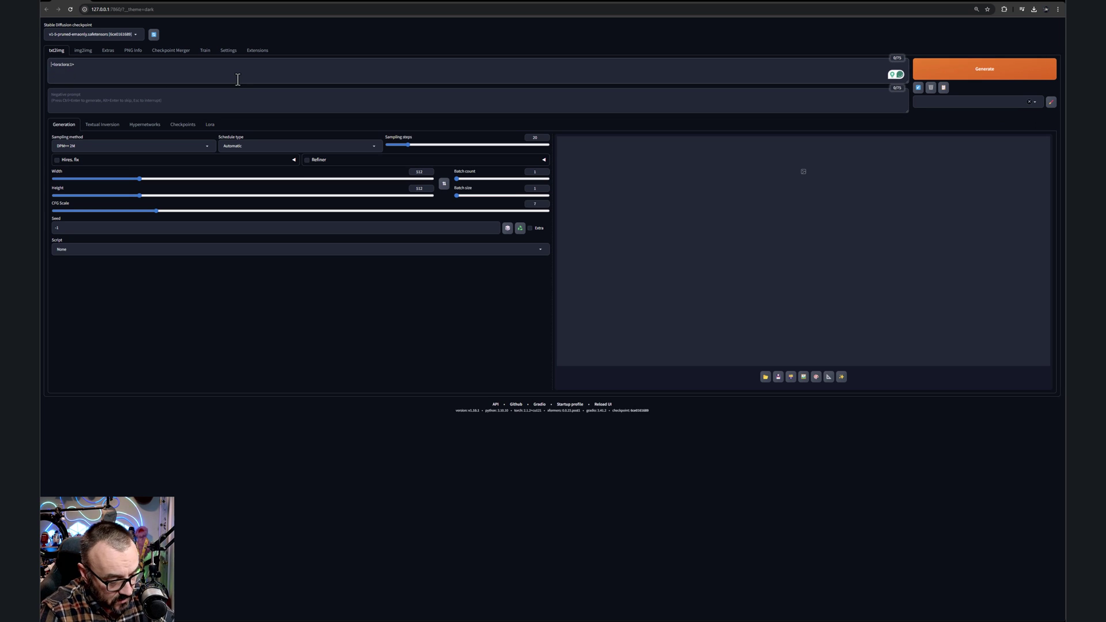
type("photo ")
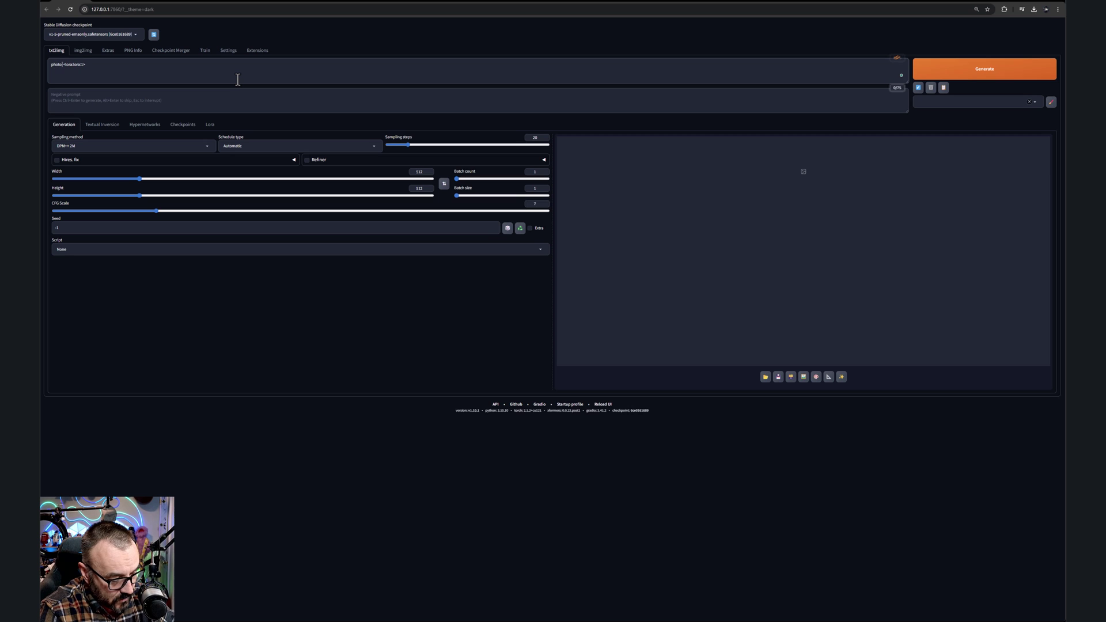
type("portra")
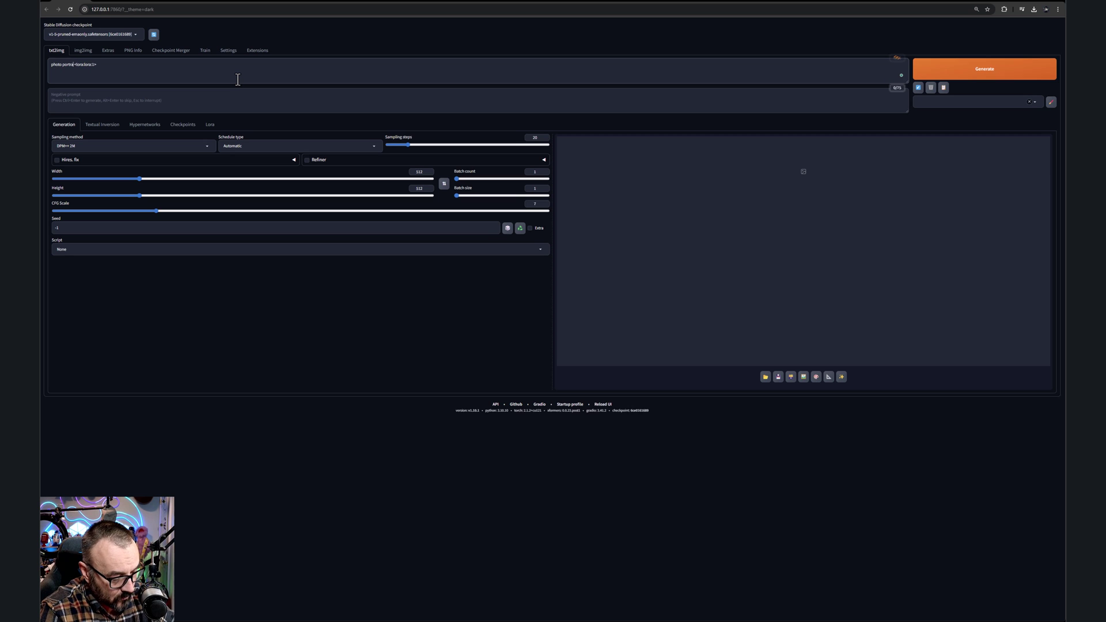
type("it male")
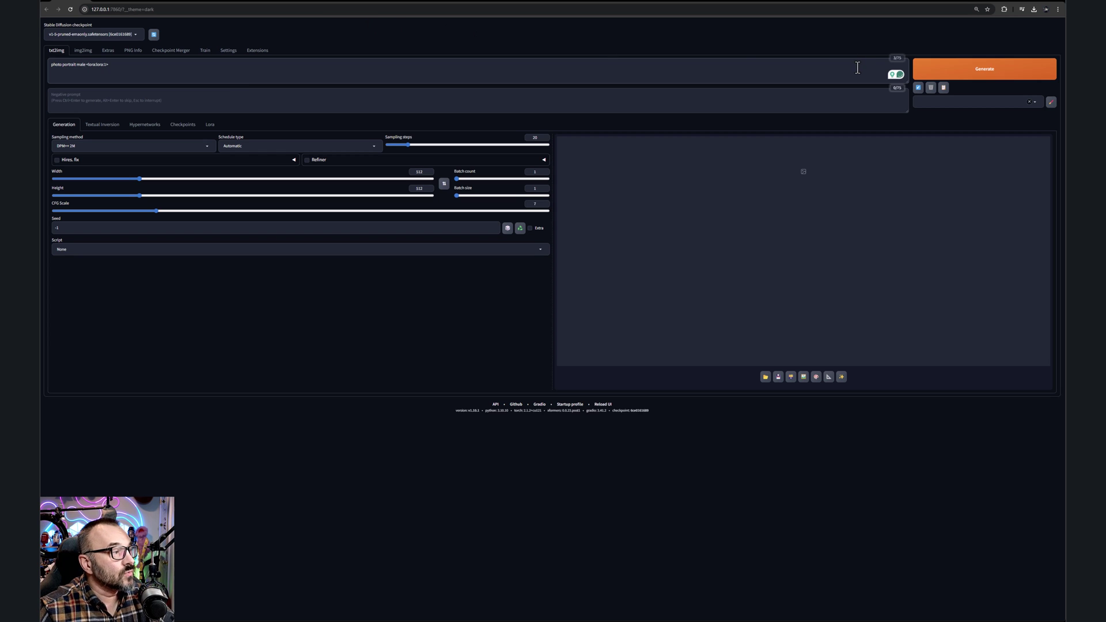
left_click(989, 81)
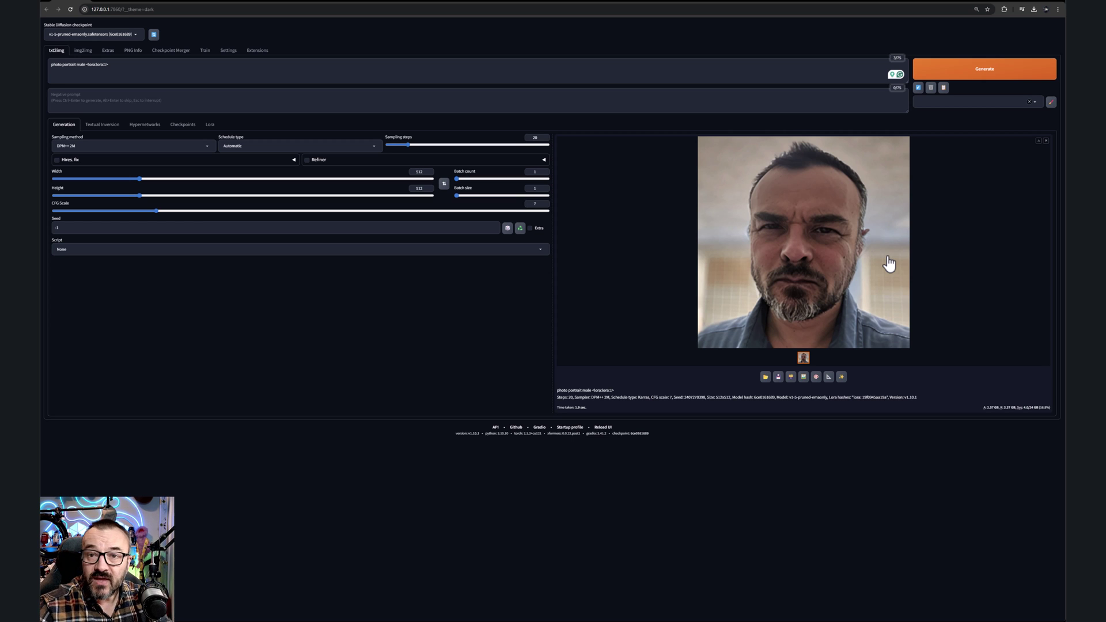
Add ", screaming" after "male" in the prompt and generate the image twice
left_click(84, 65)
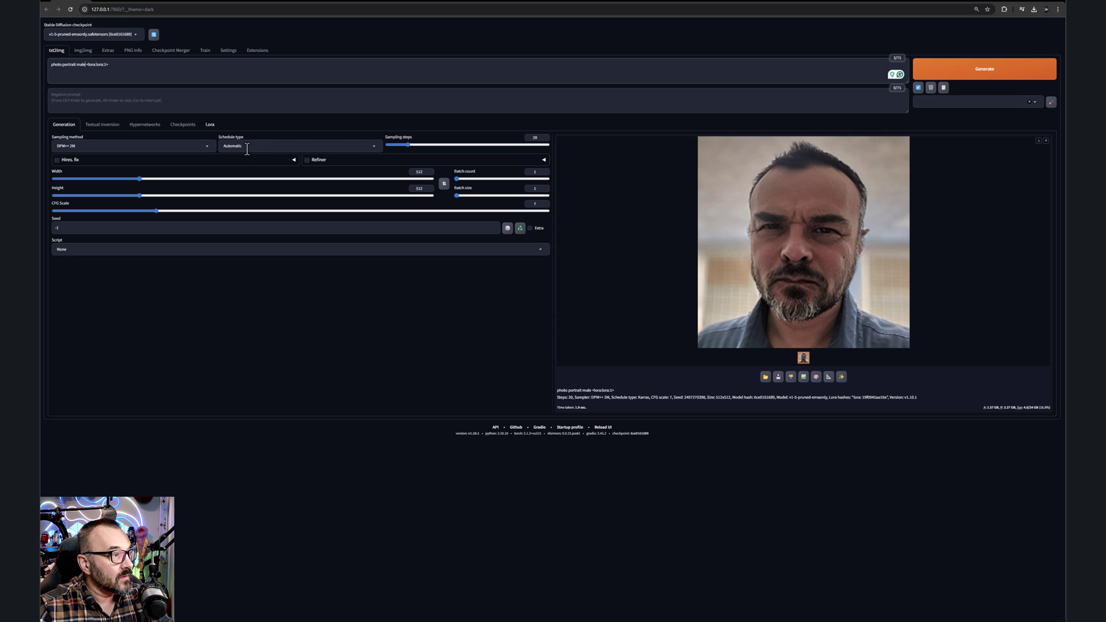
type(", scream")
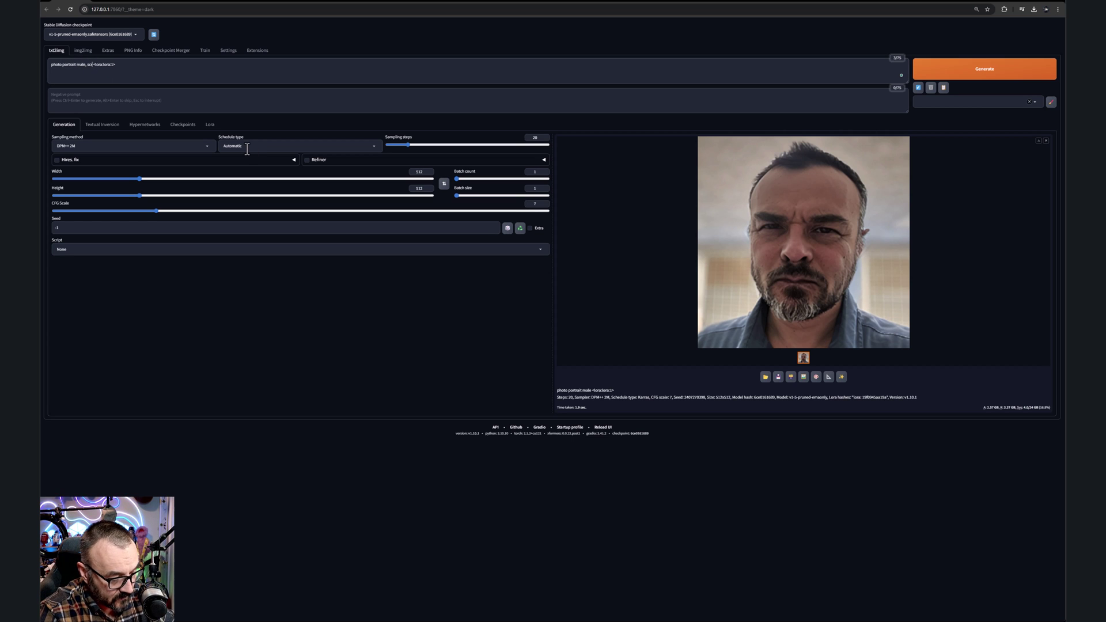
type("ing")
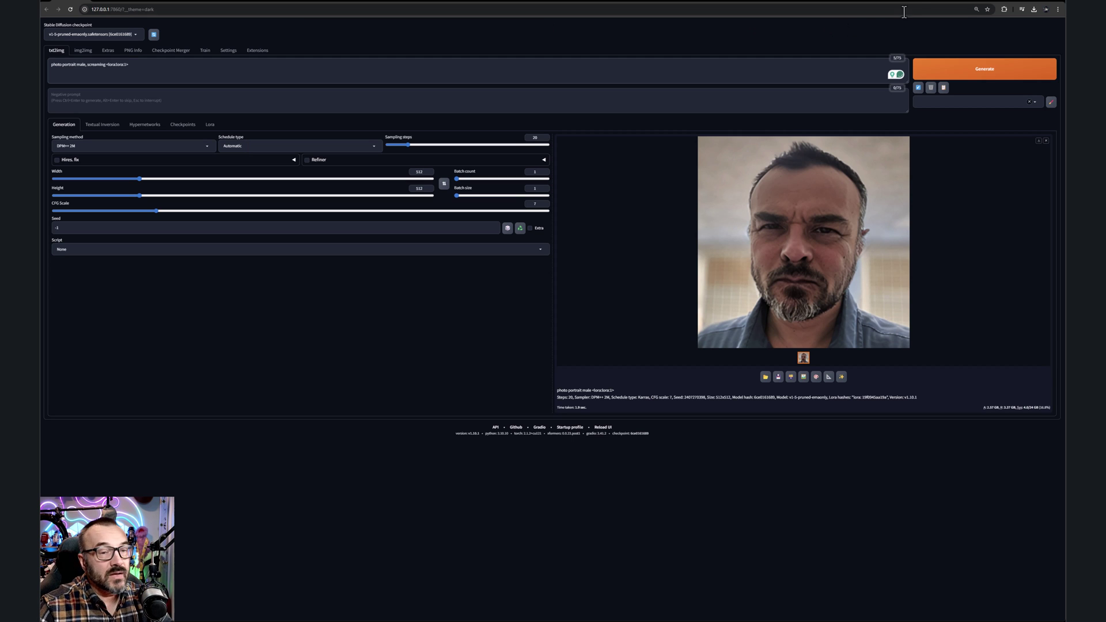
left_click(1005, 71)
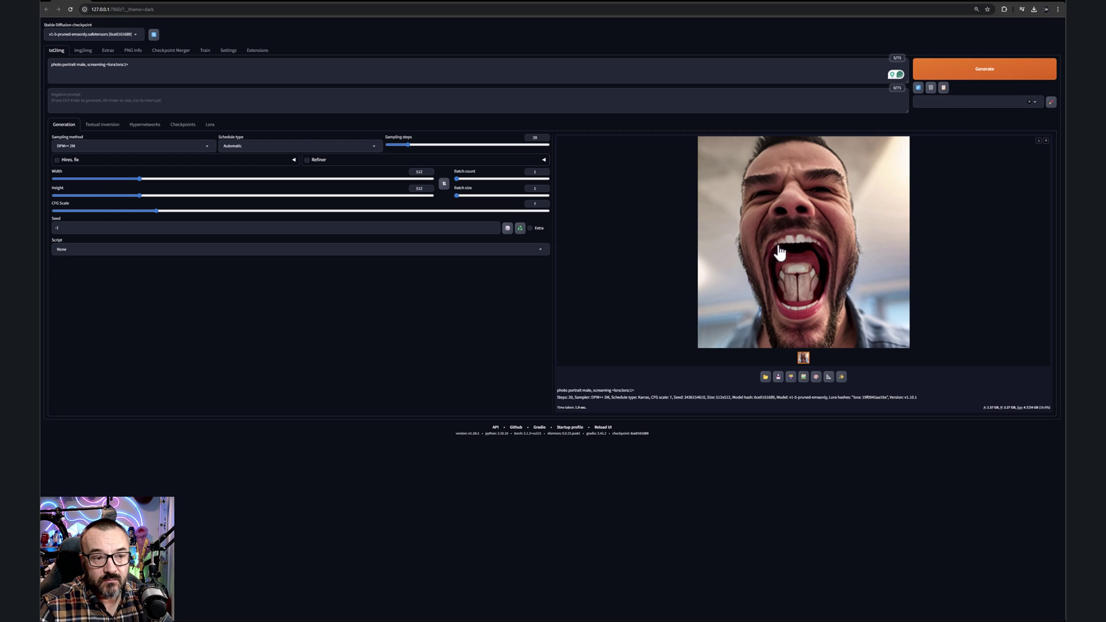
left_click(976, 71)
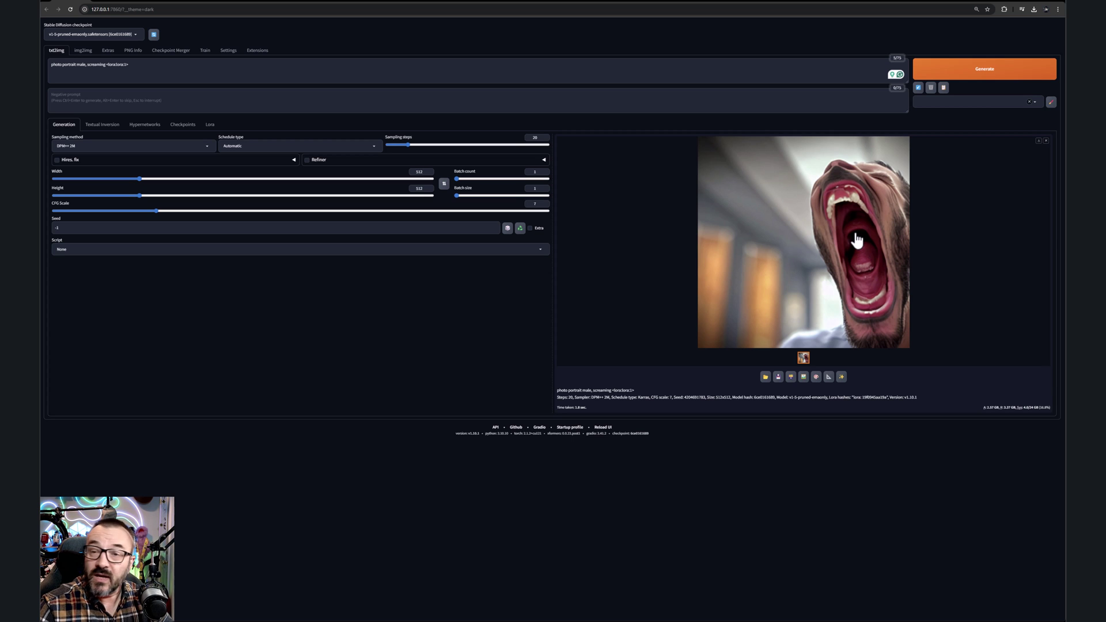
Remove "screaming" from the prompt and generate another portrait image
left_click(91, 65)
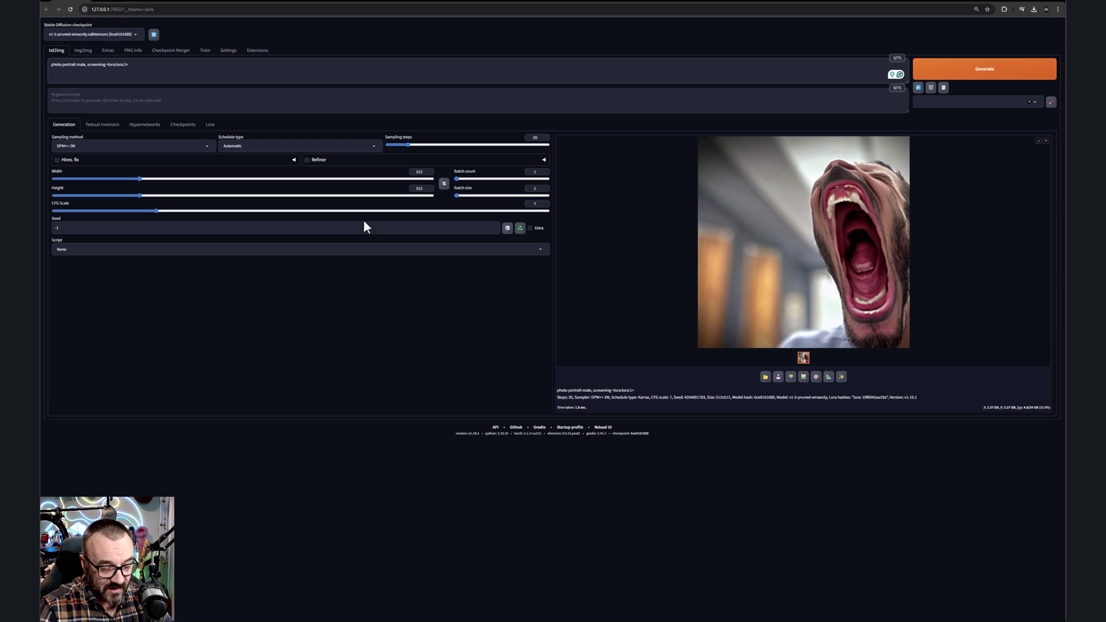
key("BackSpace")
key("Delete")
key("Delete")
key("Delete")
key("Delete")
key("Delete")
key("Delete")
key("Delete")
key("Delete")
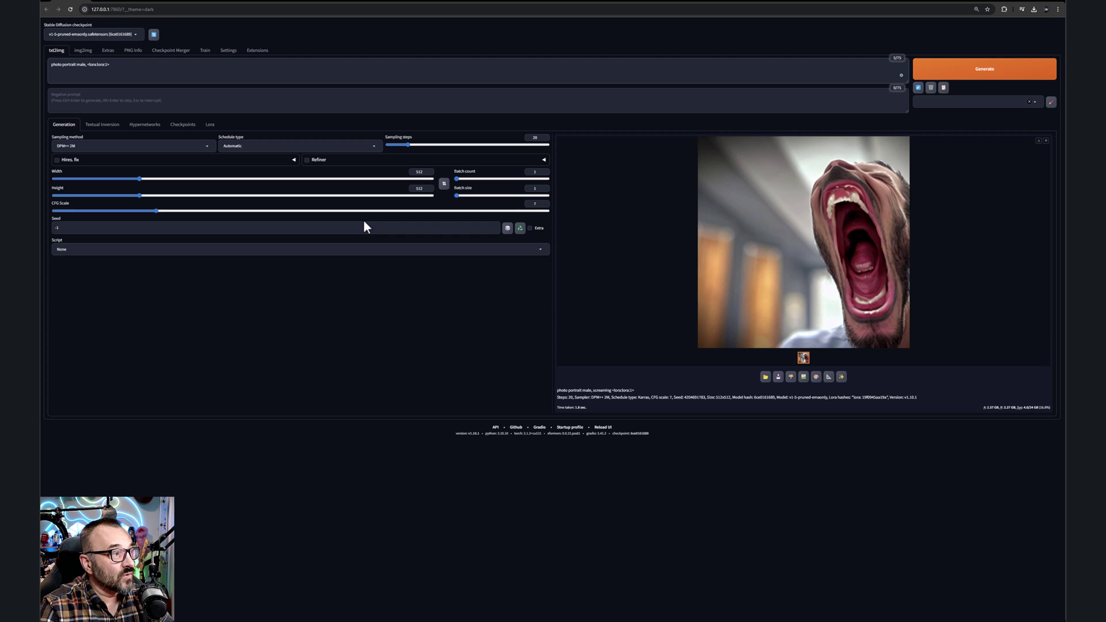
left_click(1014, 67)
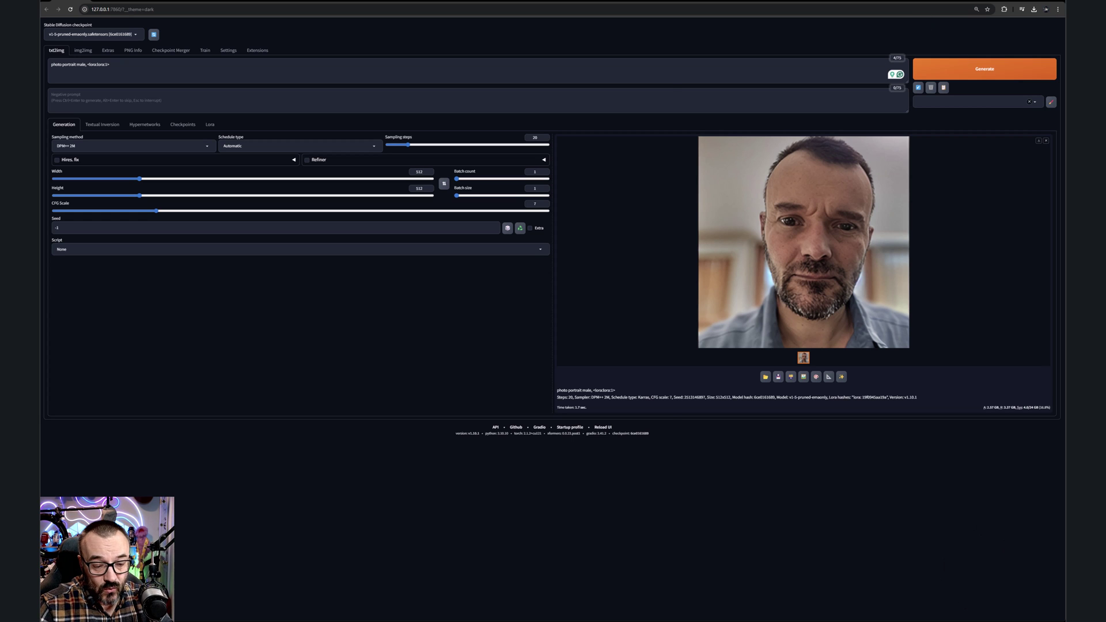
Switch back to OneTrainer's LoRA settings
key("alt+Tab")
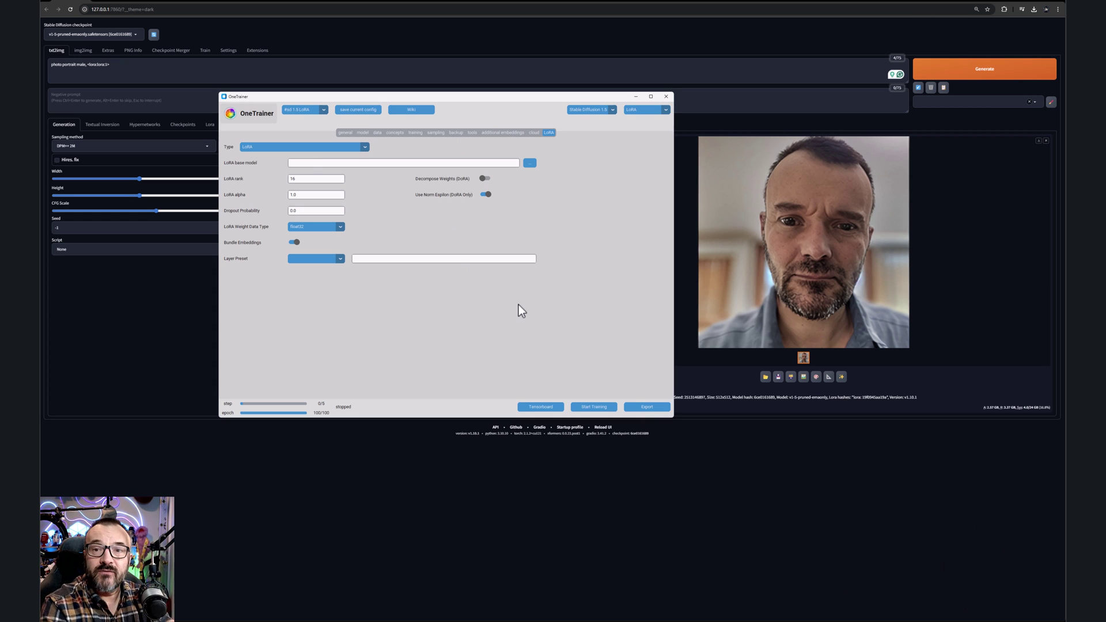